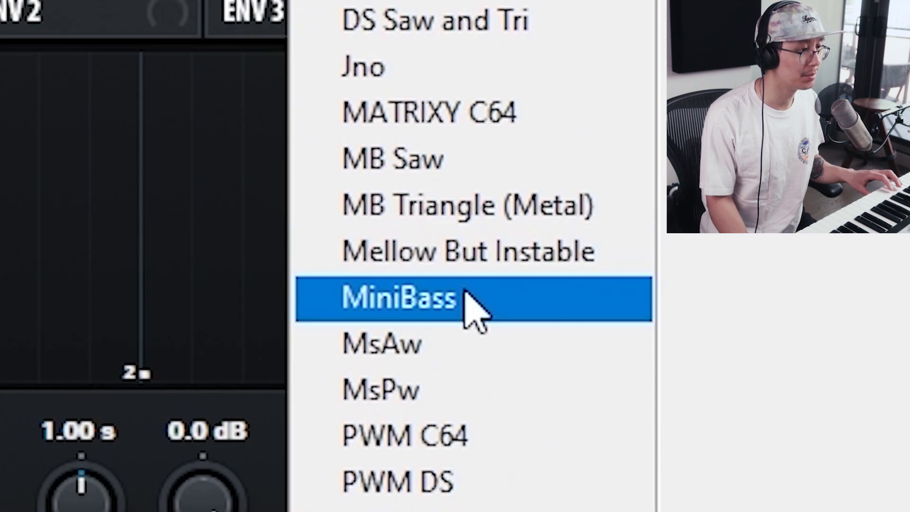
# Load the MiniBass wavetable into oscillator A and raise its wavetable position slightly.
pyautogui.click(467, 296)
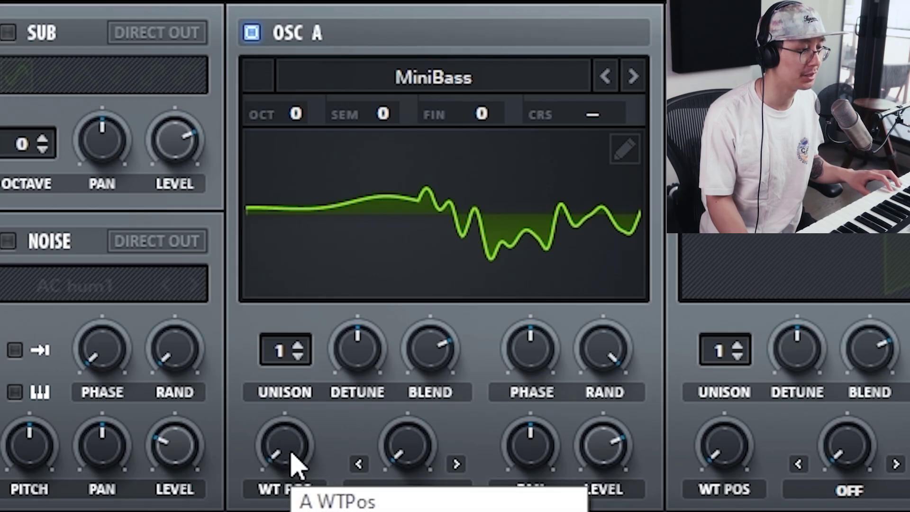
pyautogui.moveTo(294, 462); pyautogui.dragTo(283, 400)
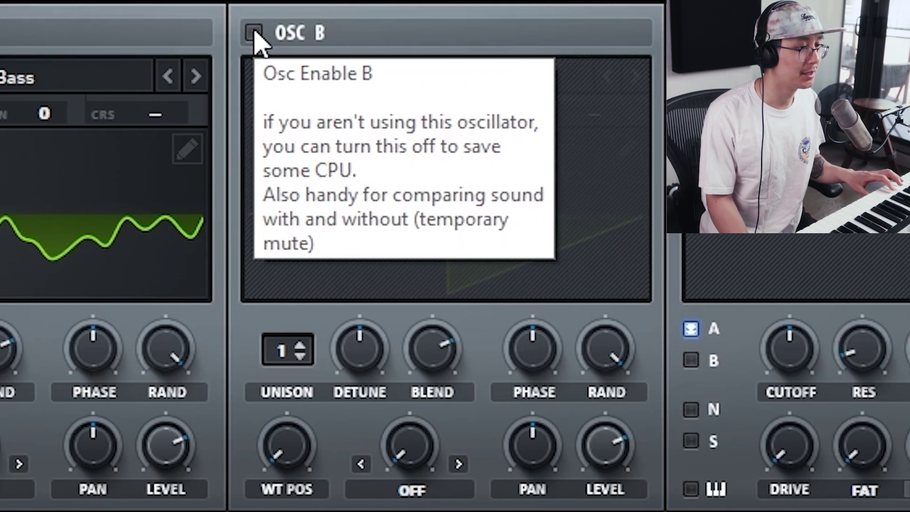
# Enable oscillator B and load the Digital wavetable CrushWub into it.
pyautogui.click(254, 33)
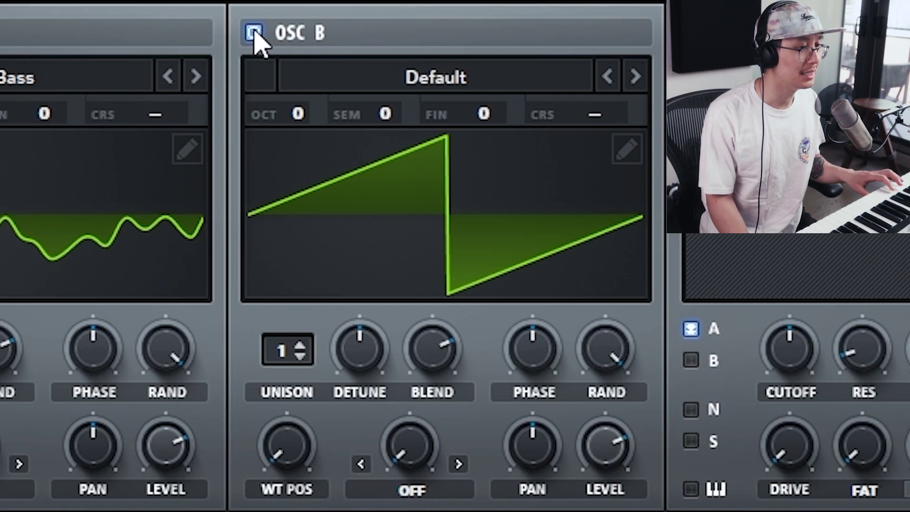
pyautogui.click(410, 81)
pyautogui.moveTo(401, 150)
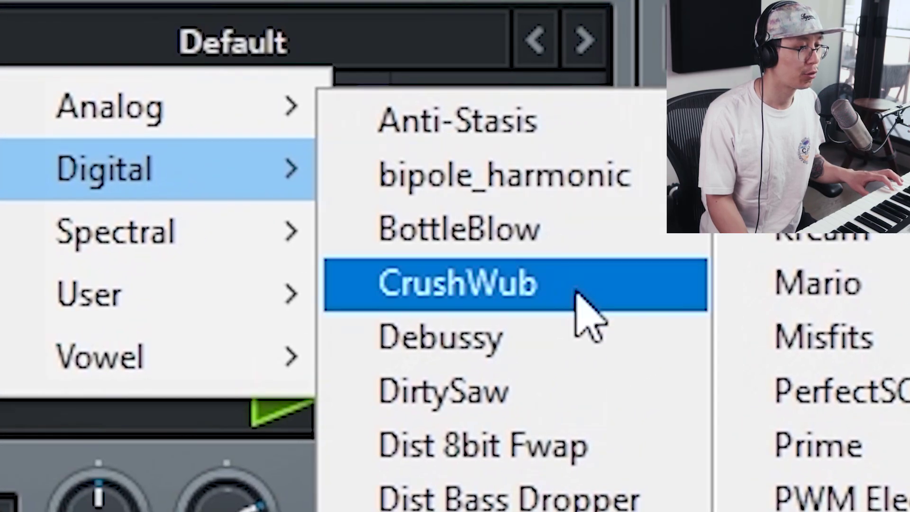
pyautogui.click(579, 298)
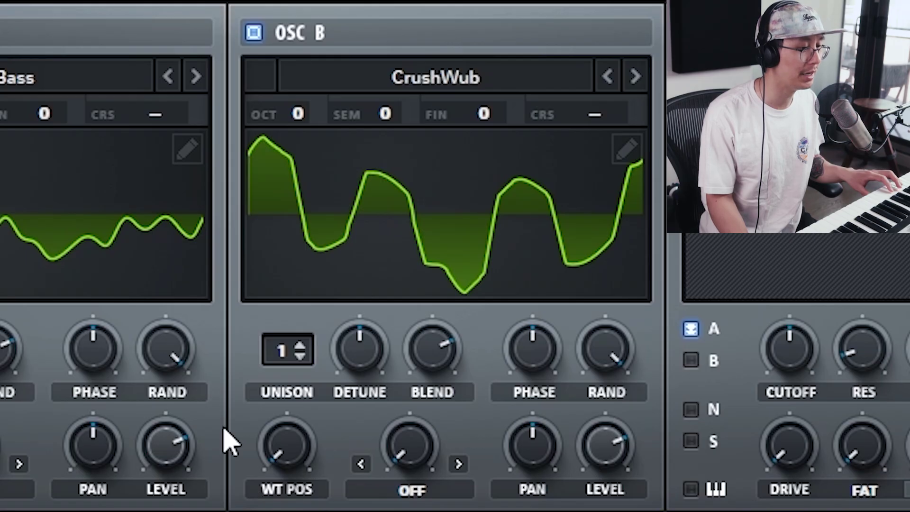
# Raise oscillator B's wavetable position close to its maximum and set its octave to +3.
pyautogui.moveTo(284, 458); pyautogui.dragTo(275, 112)
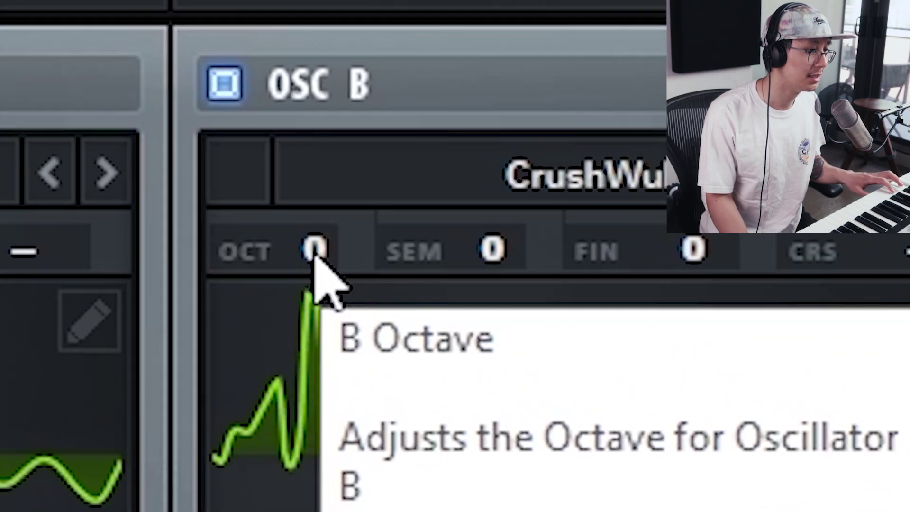
pyautogui.moveTo(301, 118); pyautogui.dragTo(302, 86)
pyautogui.moveTo(321, 192); pyautogui.dragTo(312, 1)
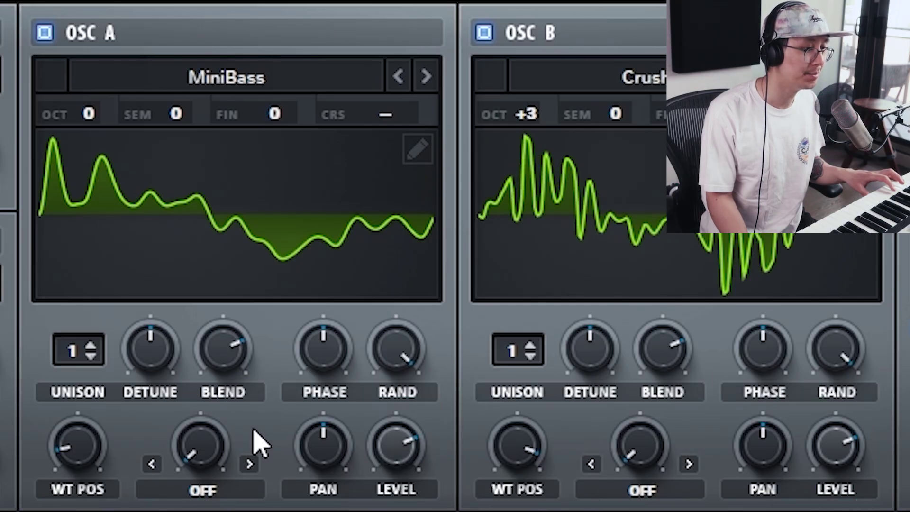
# Set oscillator A's warp mode to FM (from B) and raise the FM amount to just under halfway.
pyautogui.click(203, 489)
pyautogui.click(229, 349)
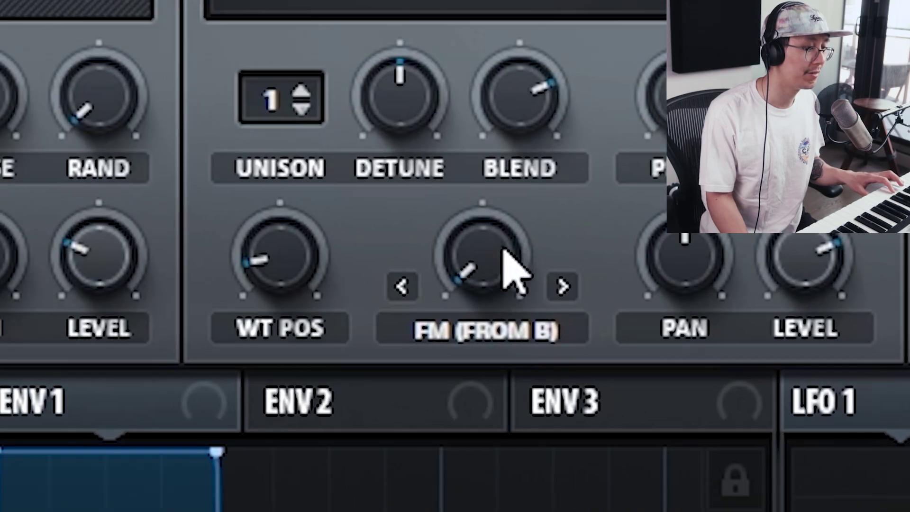
pyautogui.moveTo(507, 284); pyautogui.dragTo(502, 32)
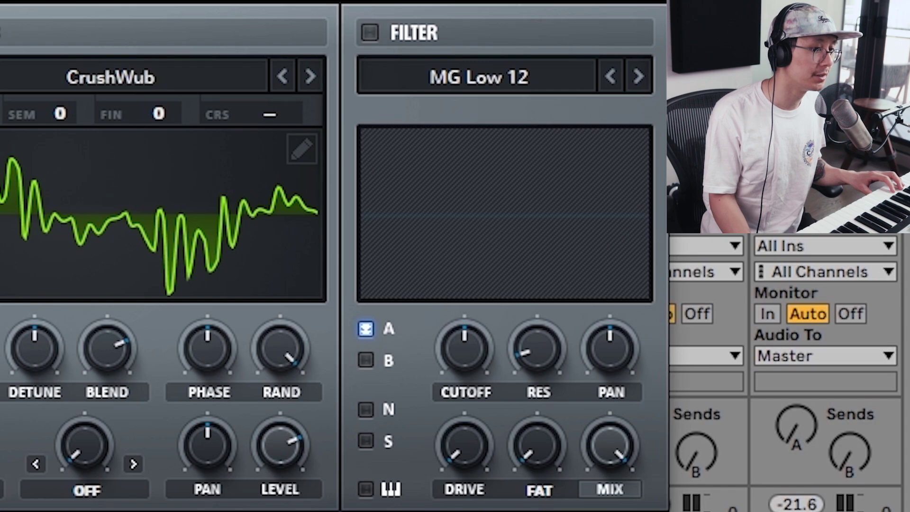
# Enable the filter and route oscillator B through it together with oscillator A.
pyautogui.click(369, 33)
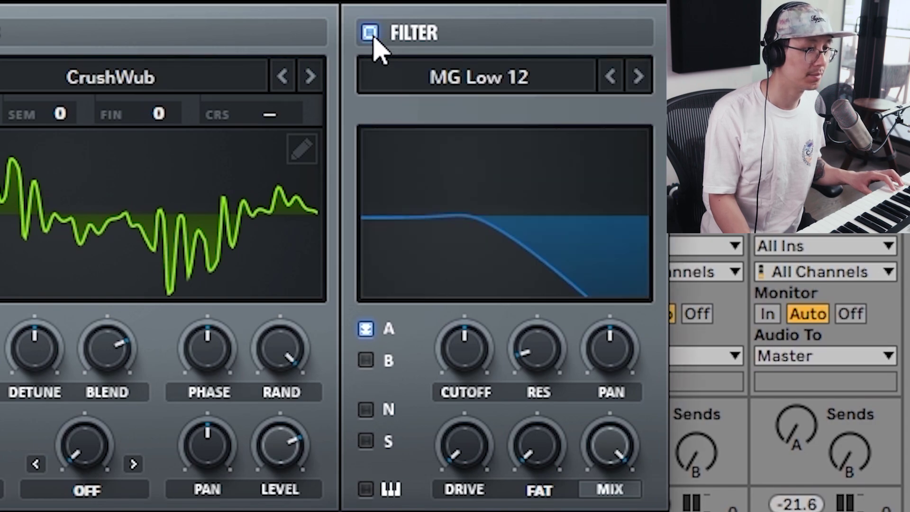
pyautogui.click(369, 362)
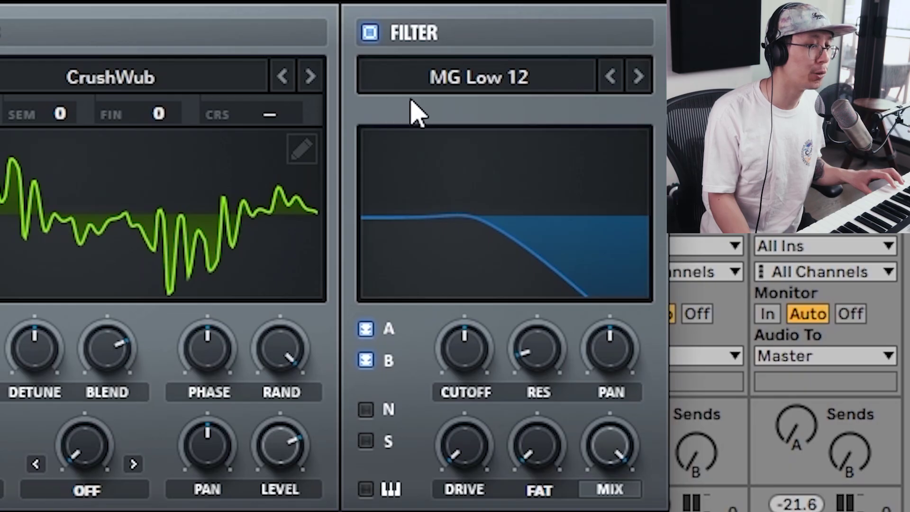
# Try the MG Low 24 filter type and return to MG Low 12.
pyautogui.click(529, 86)
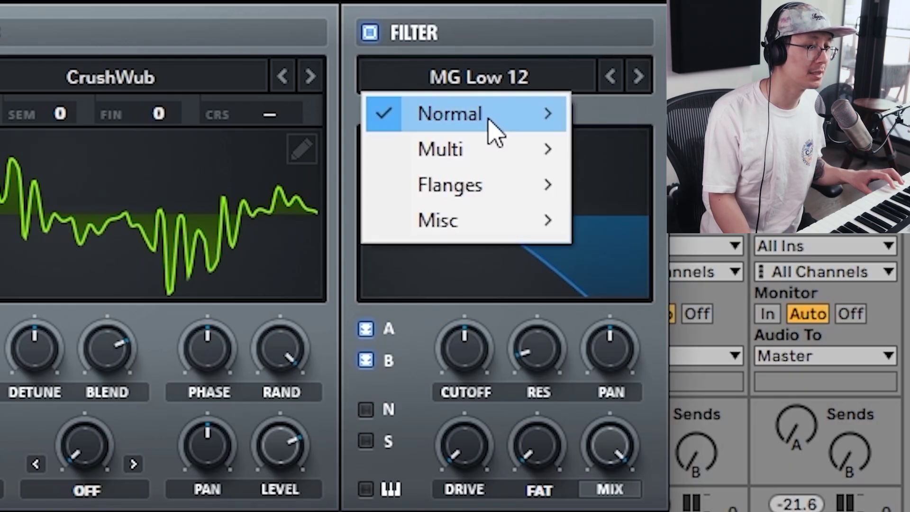
pyautogui.moveTo(492, 128)
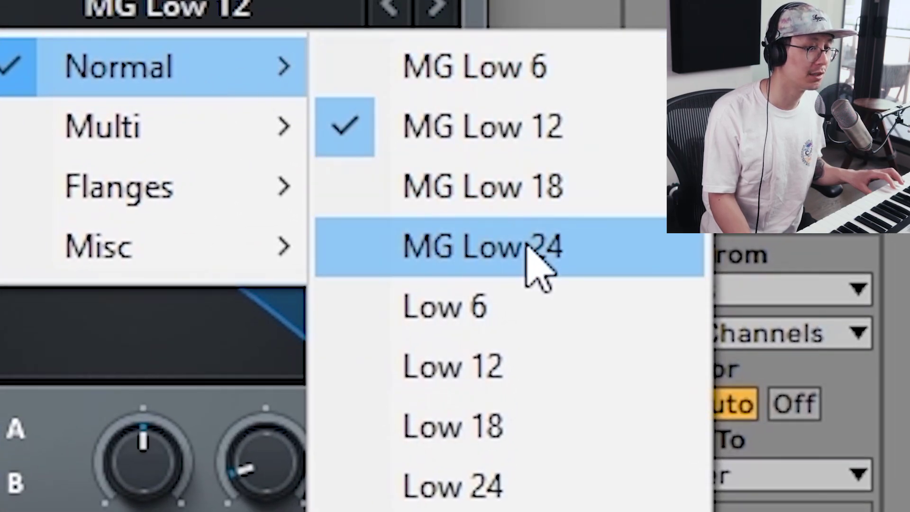
pyautogui.click(57, 418)
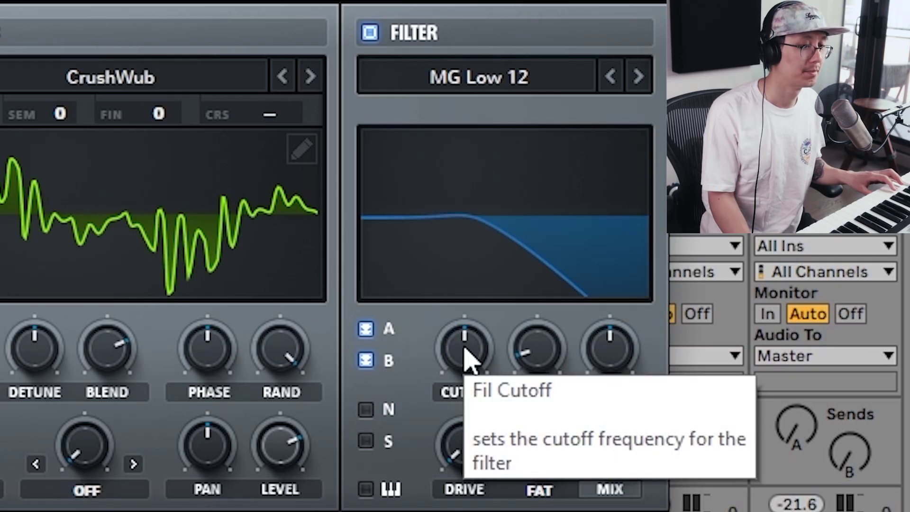
pyautogui.click(521, 78)
pyautogui.moveTo(498, 125)
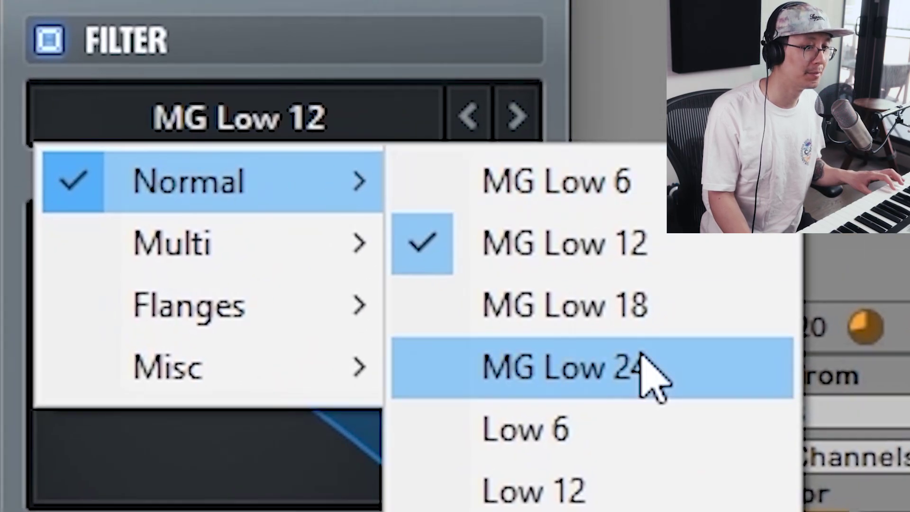
pyautogui.click(646, 345)
pyautogui.click(322, 122)
pyautogui.click(594, 255)
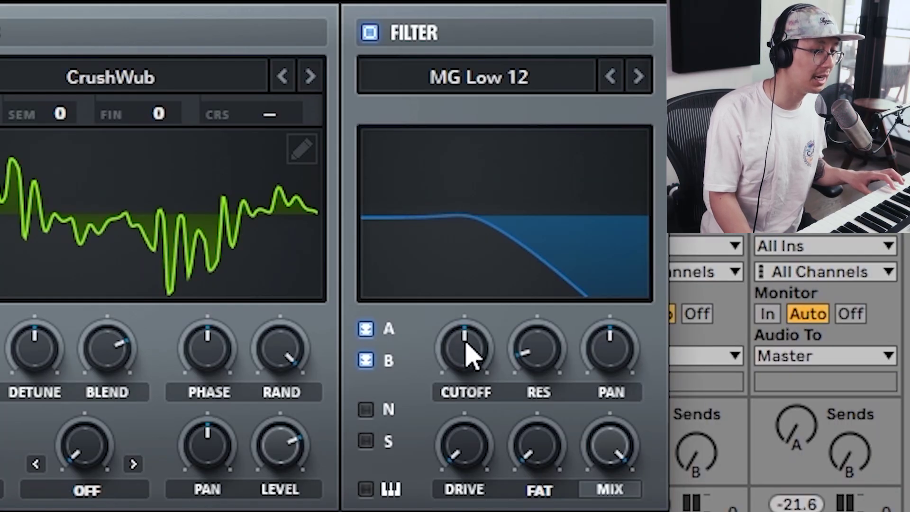
# Lower the filter's cutoff, raise its resonance to a similar level, and add a small amount of drive.
pyautogui.click(475, 351)
pyautogui.moveTo(474, 347); pyautogui.dragTo(473, 411)
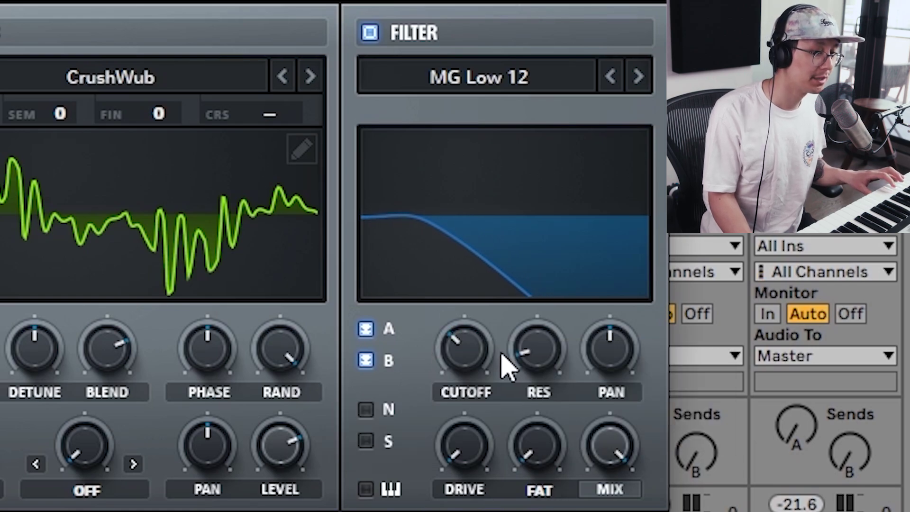
pyautogui.moveTo(541, 357); pyautogui.dragTo(529, 259)
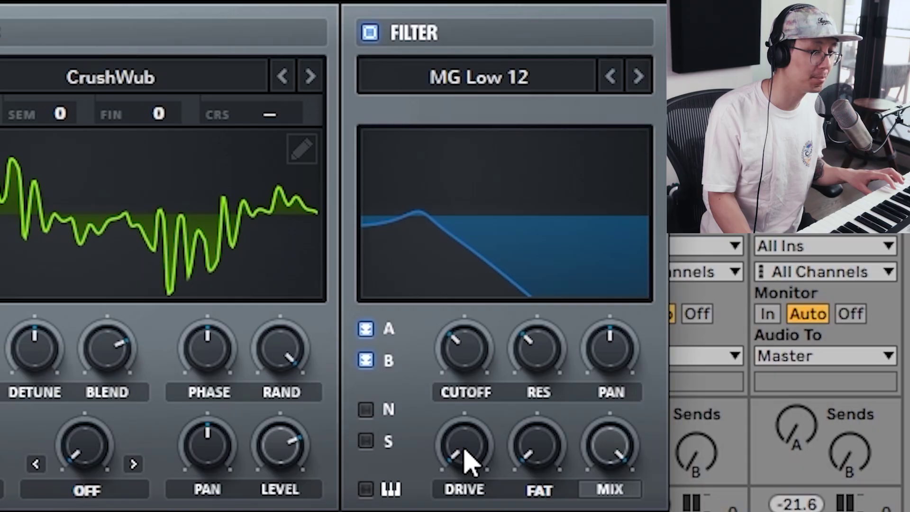
pyautogui.moveTo(464, 451); pyautogui.dragTo(457, 412)
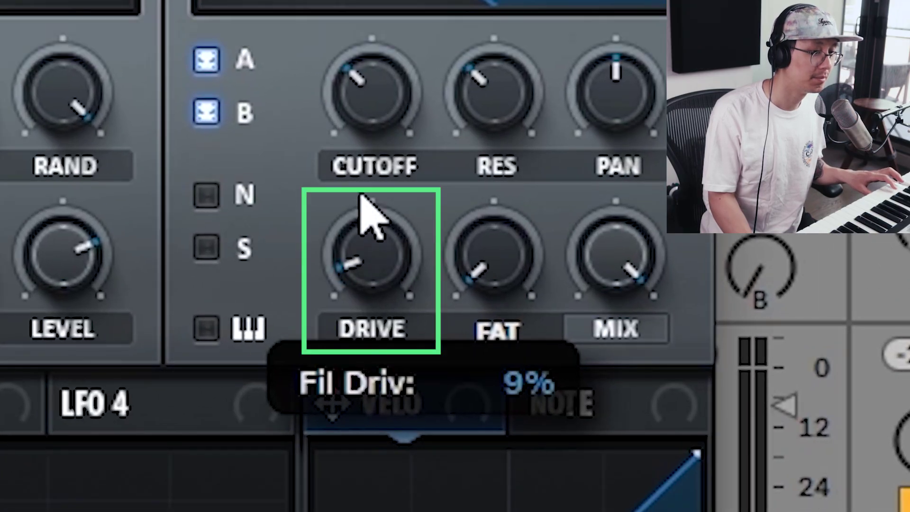
pyautogui.moveTo(360, 199); pyautogui.dragTo(358, 184)
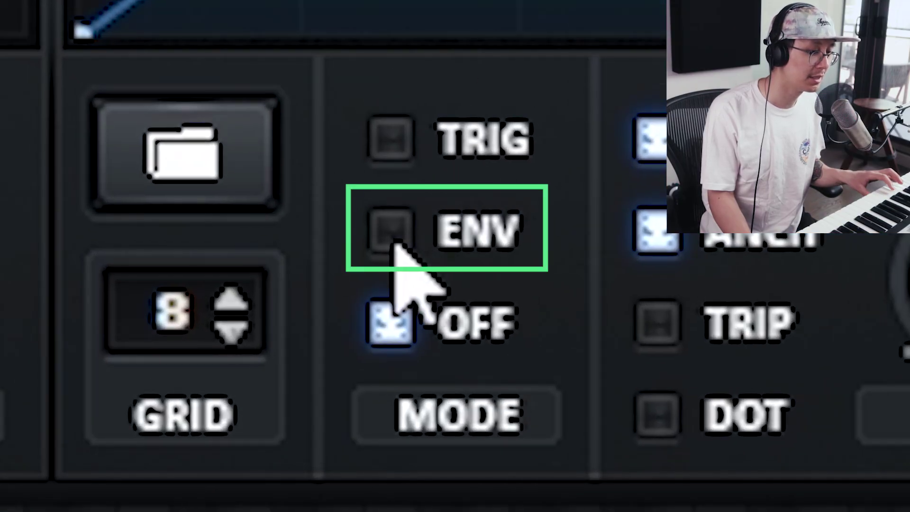
# Set LFO 1 to envelope mode and shape it as a curved peak at one quarter, falling to zero at the midpoint.
pyautogui.click(135, 389)
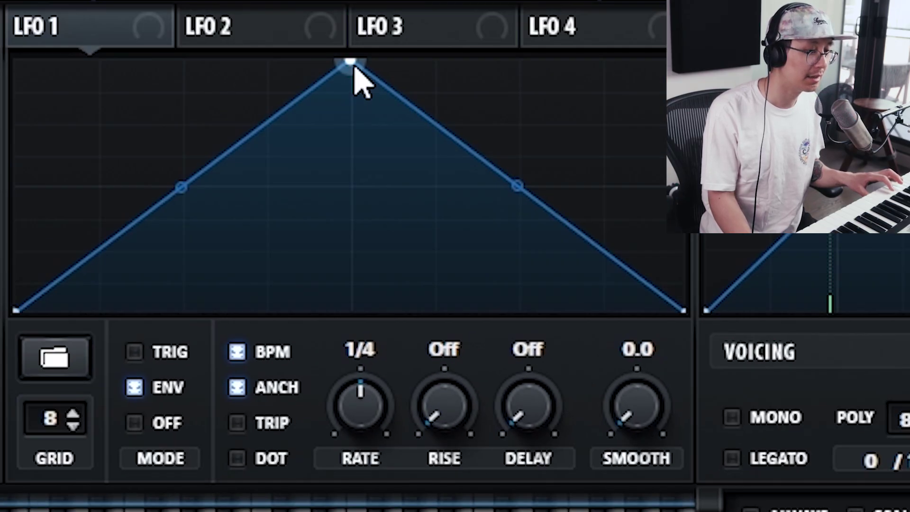
pyautogui.moveTo(348, 61); pyautogui.dragTo(189, 29)
pyautogui.doubleClick(350, 150)
pyautogui.moveTo(352, 151); pyautogui.dragTo(355, 363)
pyautogui.moveTo(94, 183); pyautogui.dragTo(107, 217)
pyautogui.moveTo(270, 195); pyautogui.dragTo(276, 150)
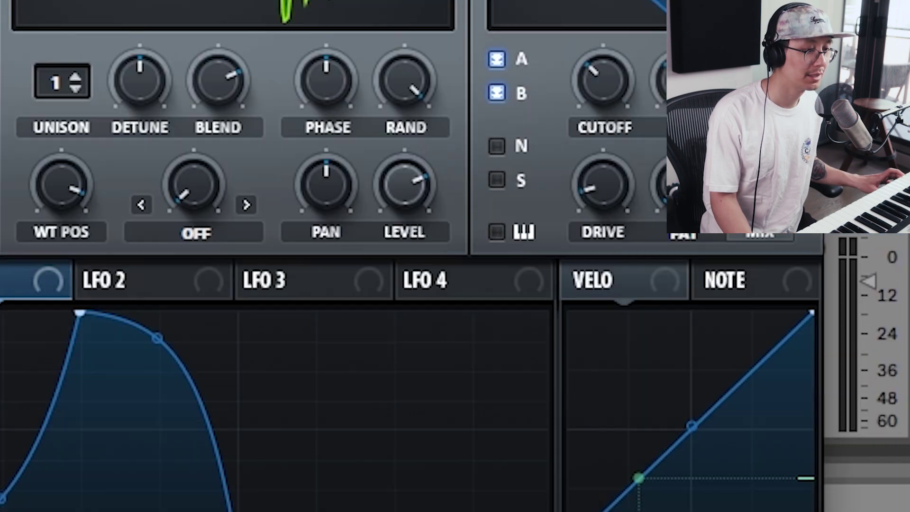
# Assign LFO 1 to the filter cutoff and reduce the modulation amount.
pyautogui.moveTo(29, 280); pyautogui.dragTo(597, 71)
pyautogui.moveTo(454, 351); pyautogui.dragTo(456, 352)
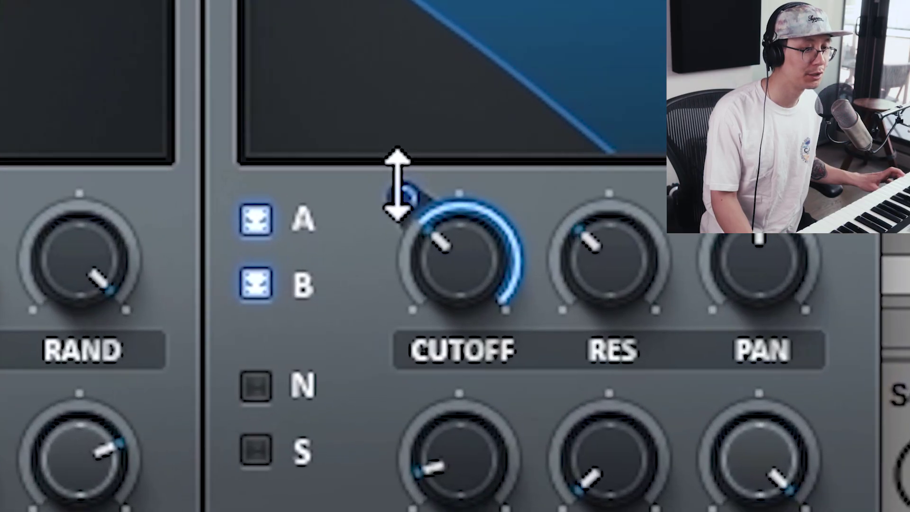
pyautogui.moveTo(436, 317)
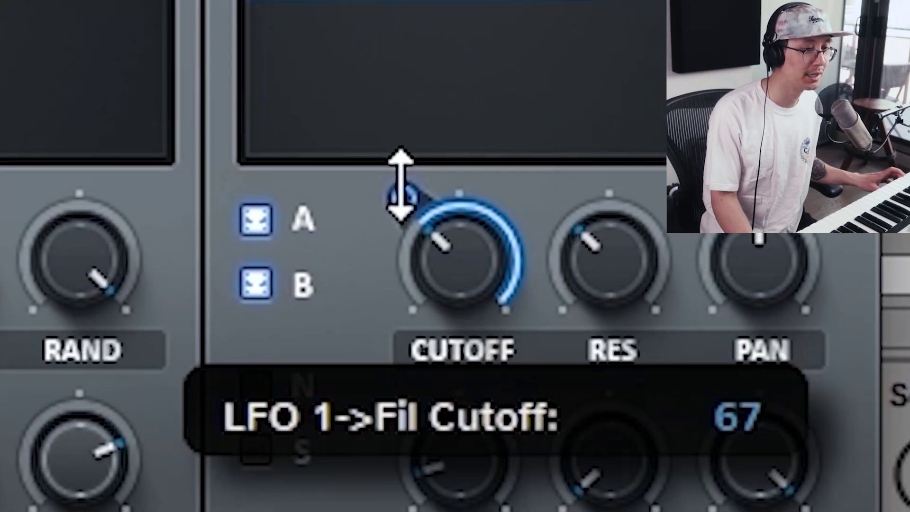
pyautogui.moveTo(400, 186); pyautogui.dragTo(412, 379)
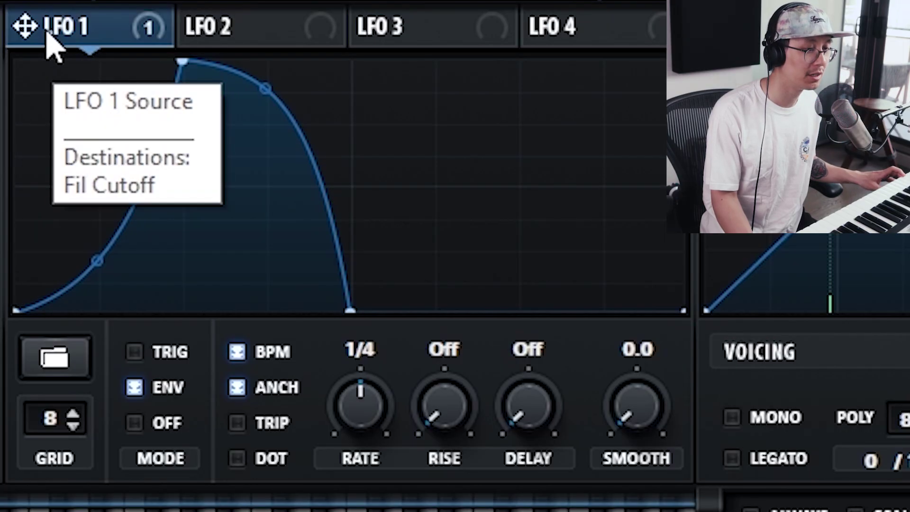
# Assign LFO 1 to the level of both oscillator A and oscillator B.
pyautogui.moveTo(25, 26); pyautogui.dragTo(397, 488)
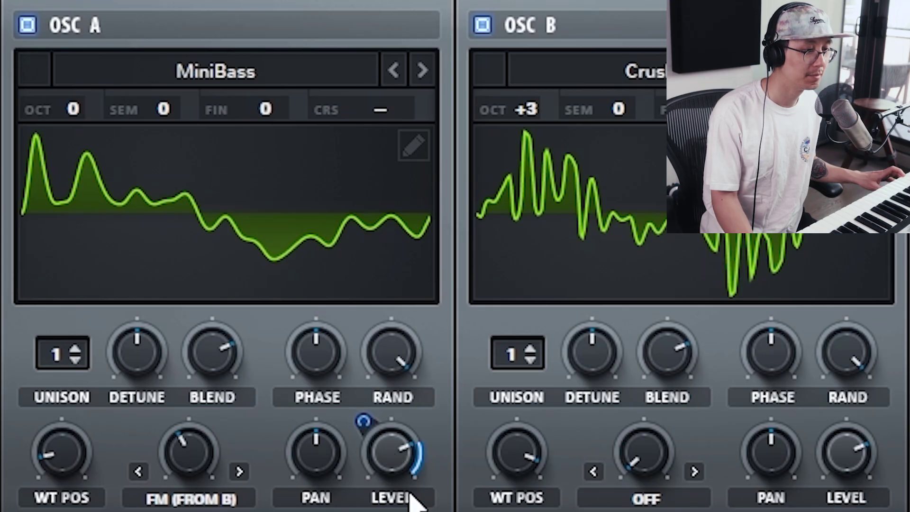
pyautogui.moveTo(25, 26); pyautogui.dragTo(839, 462)
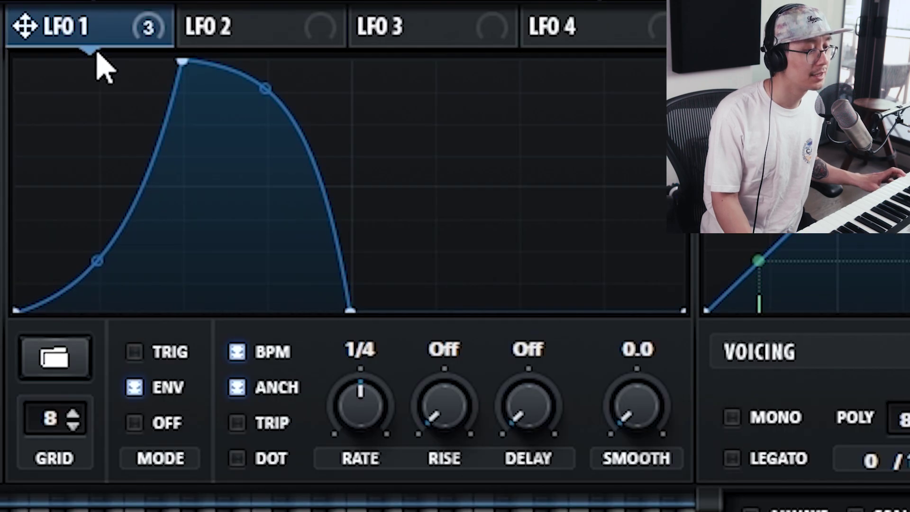
# Assign LFO 1 to oscillator A's FM (from B) amount and reduce the modulation to a small range.
pyautogui.moveTo(57, 38)
pyautogui.moveTo(56, 41); pyautogui.dragTo(197, 464)
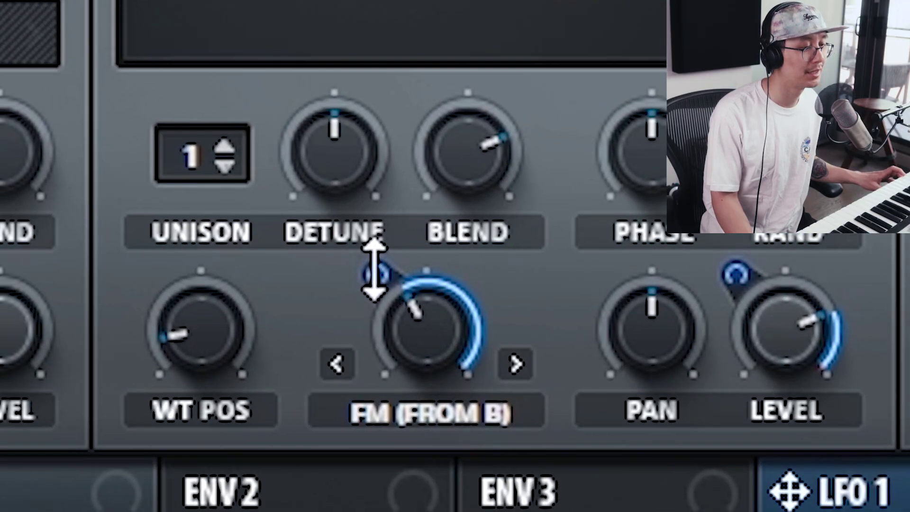
pyautogui.moveTo(375, 270); pyautogui.dragTo(360, 455)
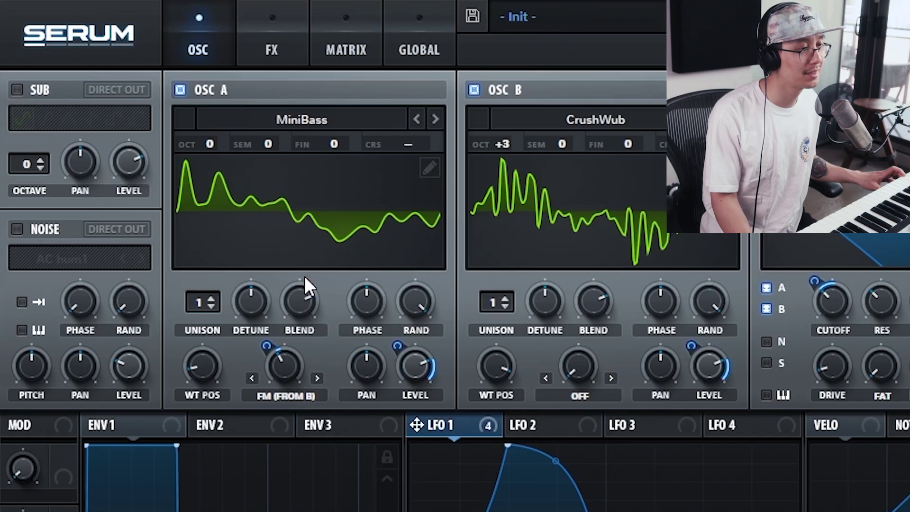
# Add the distortion effect and set its type to X-Shaper.
pyautogui.click(272, 50)
pyautogui.click(29, 126)
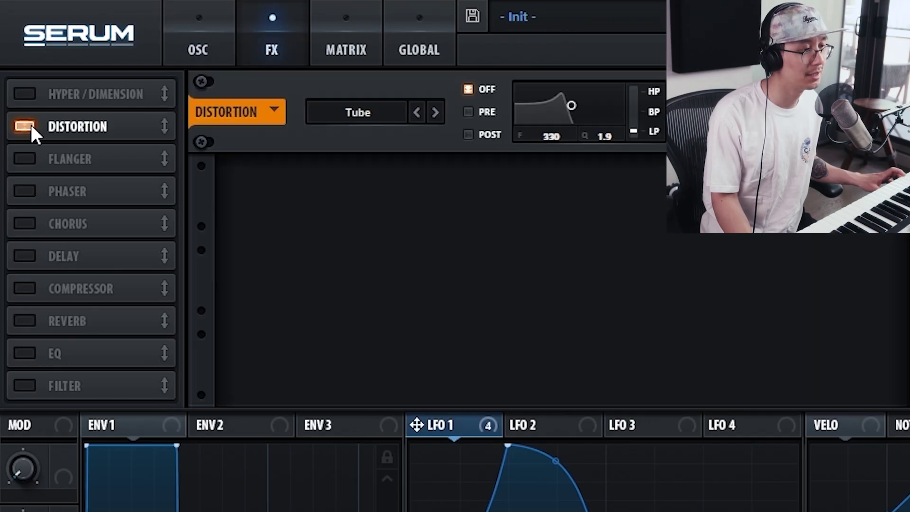
pyautogui.click(359, 112)
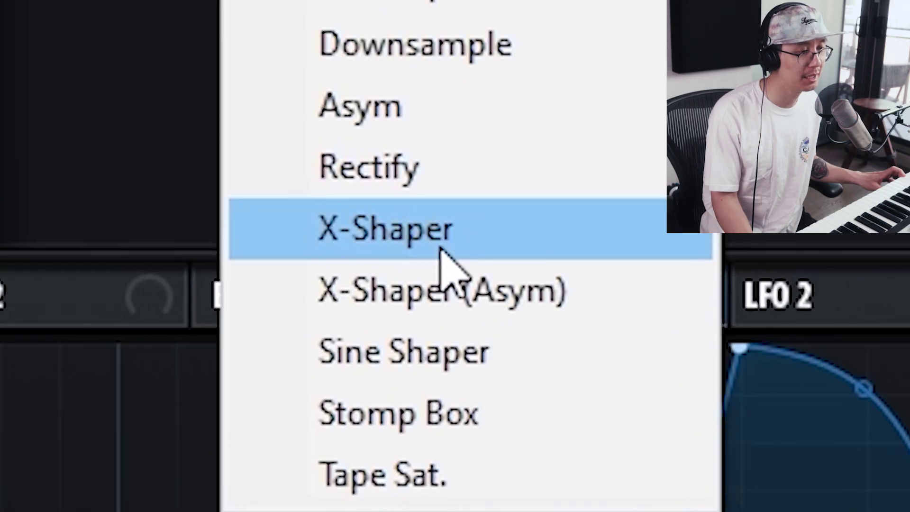
pyautogui.click(441, 247)
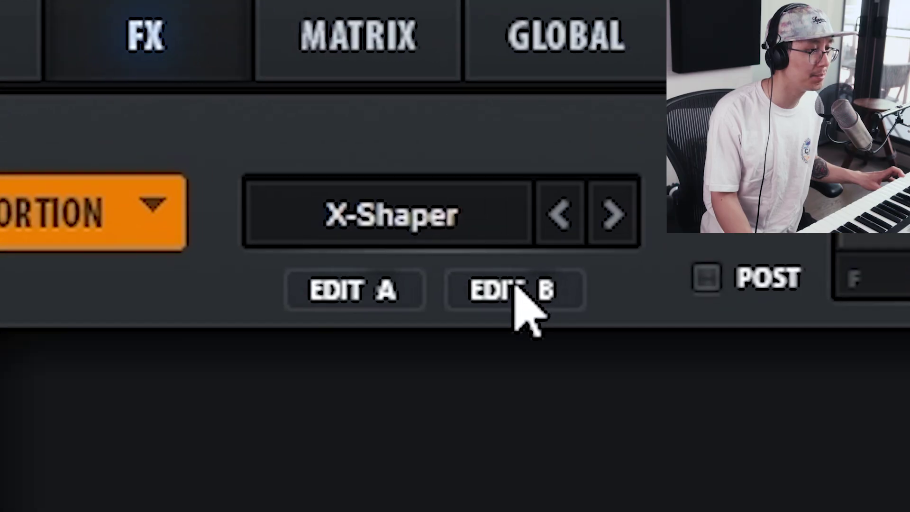
# Bend the X-Shaper's shaper B line upward into a convex curve and close the curve editor.
pyautogui.click(516, 283)
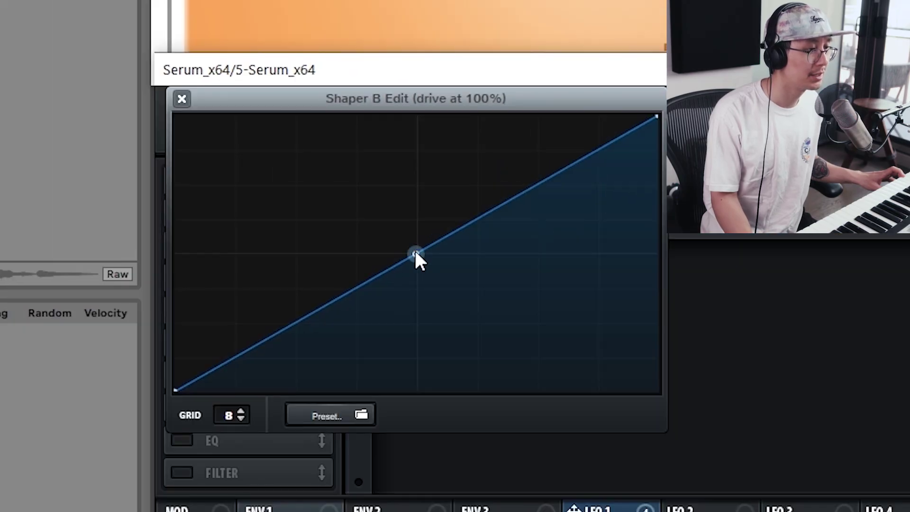
pyautogui.moveTo(415, 252); pyautogui.dragTo(411, 213)
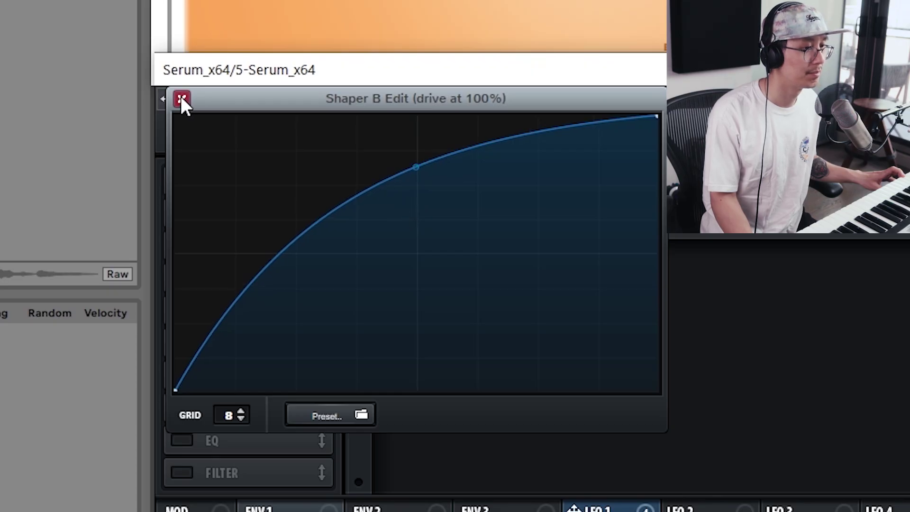
pyautogui.click(180, 100)
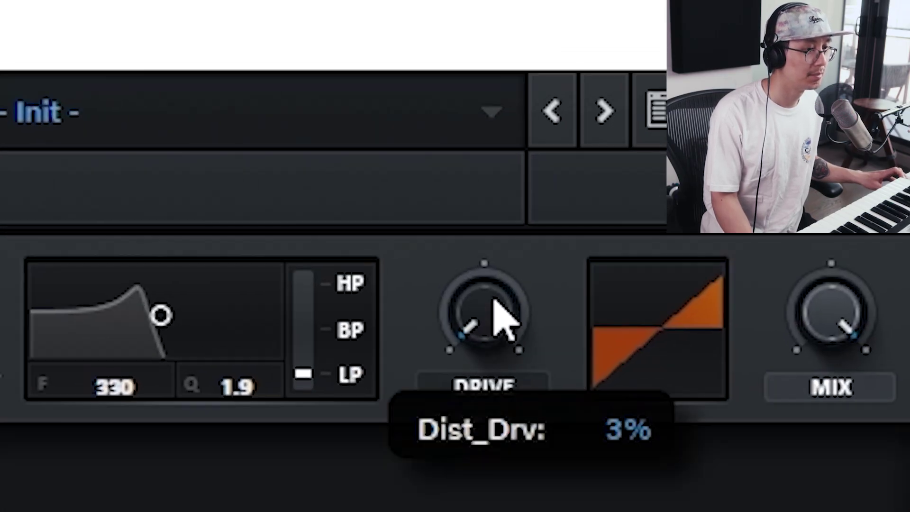
# Raise the X-Shaper distortion's drive and assign LFO 1 to modulate it, fine-tuning the modulation amount.
pyautogui.moveTo(719, 105); pyautogui.dragTo(718, 13)
pyautogui.moveTo(493, 104); pyautogui.dragTo(493, 0)
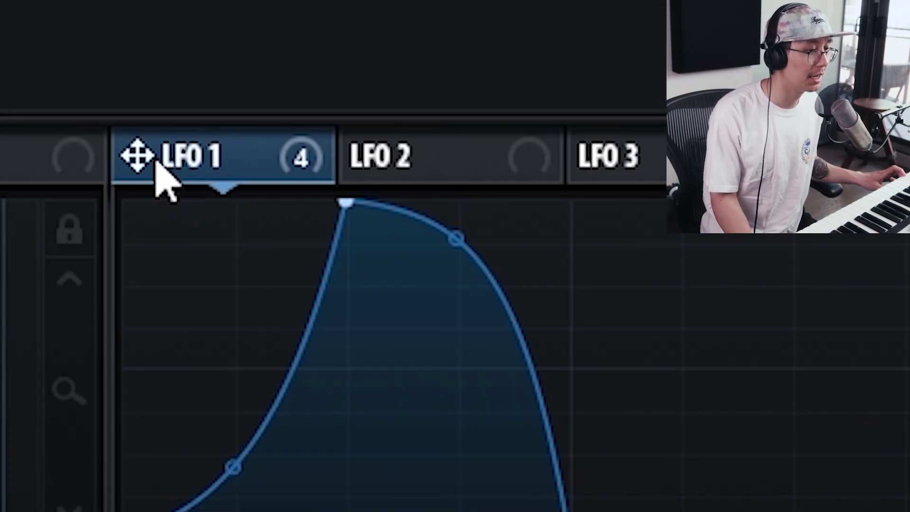
pyautogui.moveTo(140, 156); pyautogui.dragTo(492, 320)
pyautogui.moveTo(446, 264); pyautogui.dragTo(445, 277)
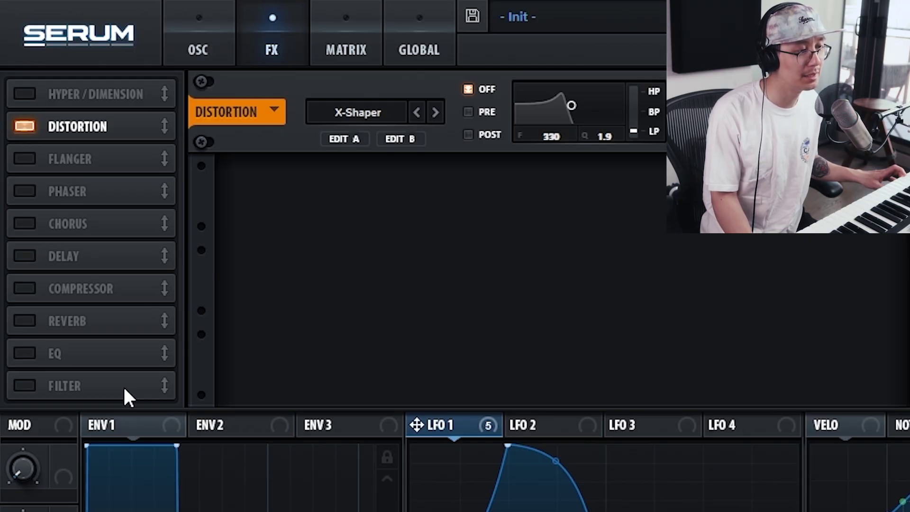
# Place the filter effect directly after the distortion, enable it and set its type to MG Low 24.
pyautogui.moveTo(124, 388); pyautogui.dragTo(95, 159)
pyautogui.click(25, 158)
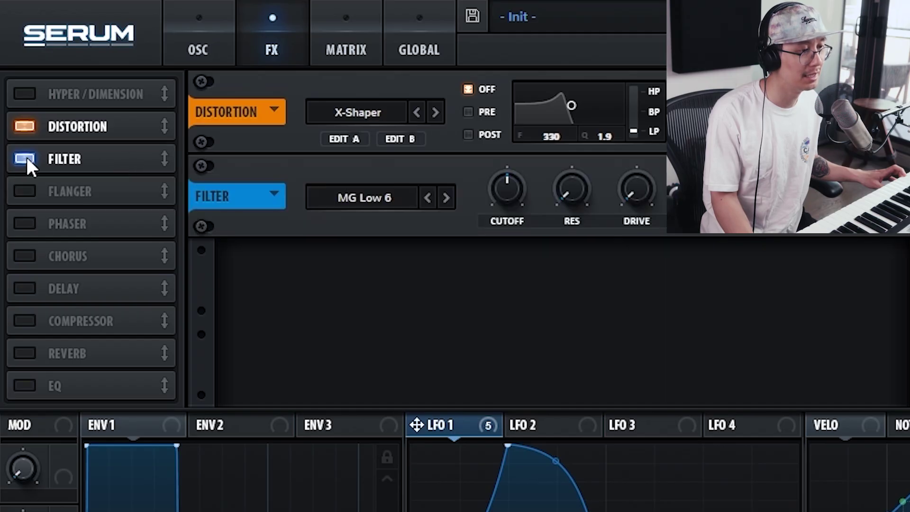
pyautogui.click(375, 194)
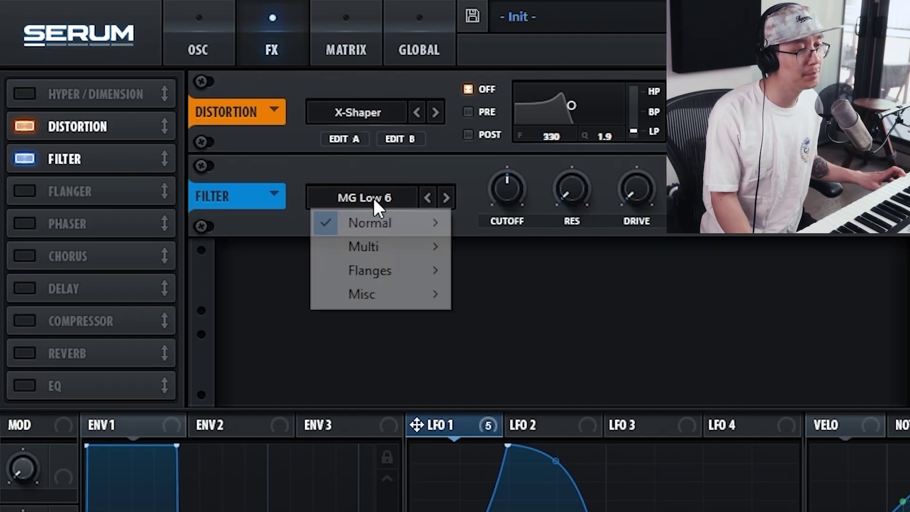
pyautogui.moveTo(379, 230)
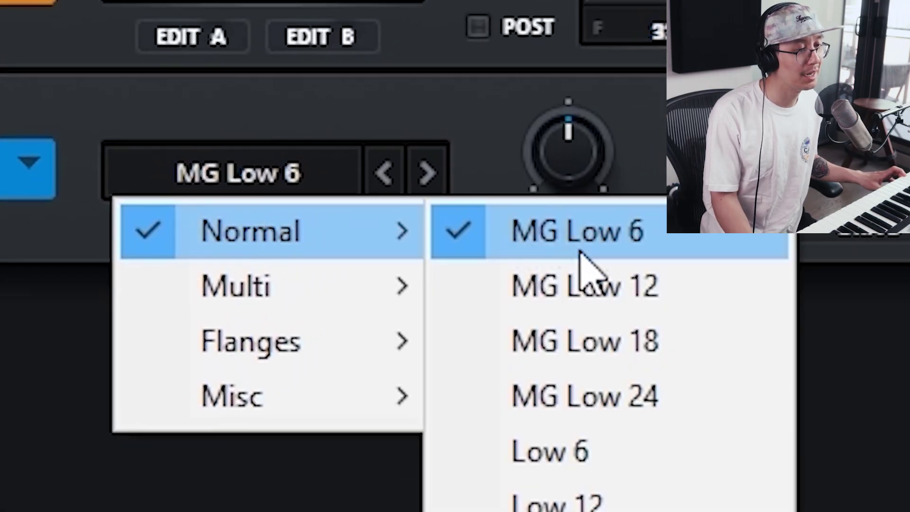
pyautogui.click(625, 397)
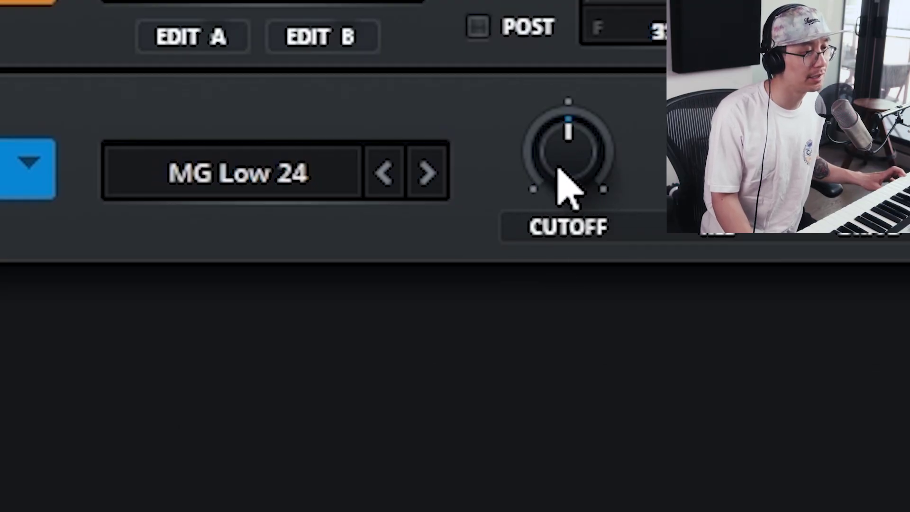
# Raise the effects filter's cutoff well above its midpoint and add a small amount of resonance and drive.
pyautogui.moveTo(561, 166); pyautogui.dragTo(560, 142)
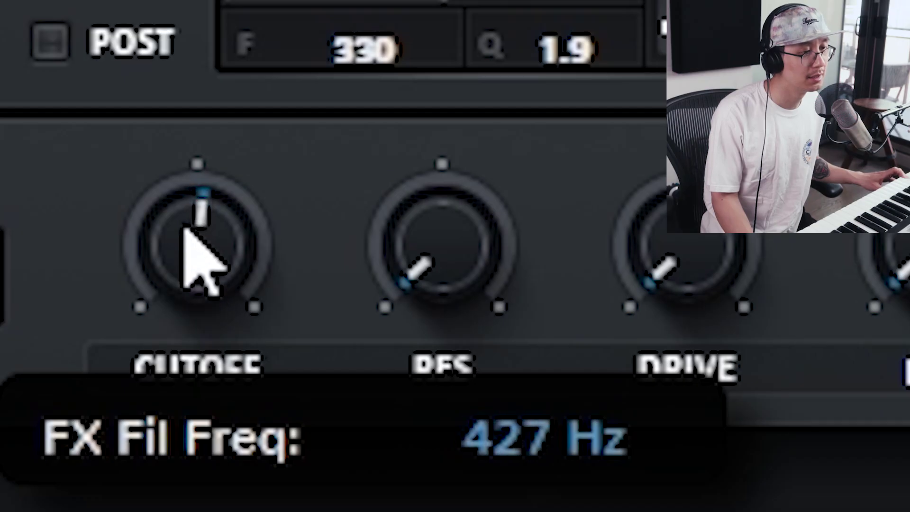
pyautogui.moveTo(183, 227); pyautogui.dragTo(179, 85)
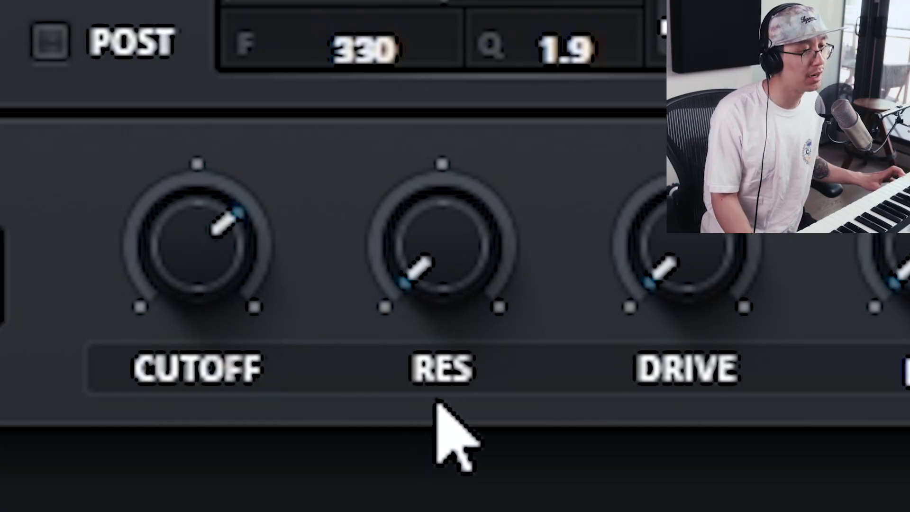
pyautogui.moveTo(442, 248); pyautogui.dragTo(446, 196)
pyautogui.moveTo(670, 264); pyautogui.dragTo(670, 237)
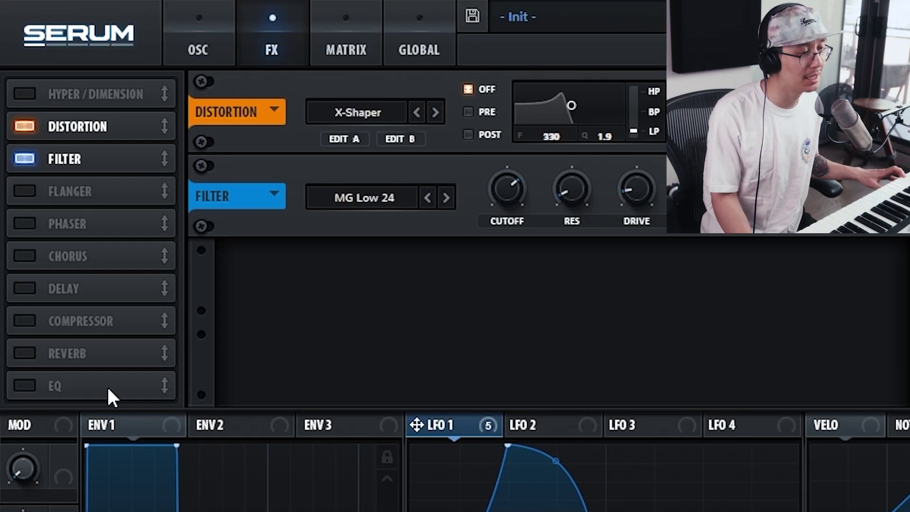
# Place the EQ effect directly after the filter, enable it and set its low band to the low-cut shape.
pyautogui.moveTo(107, 385); pyautogui.dragTo(104, 195)
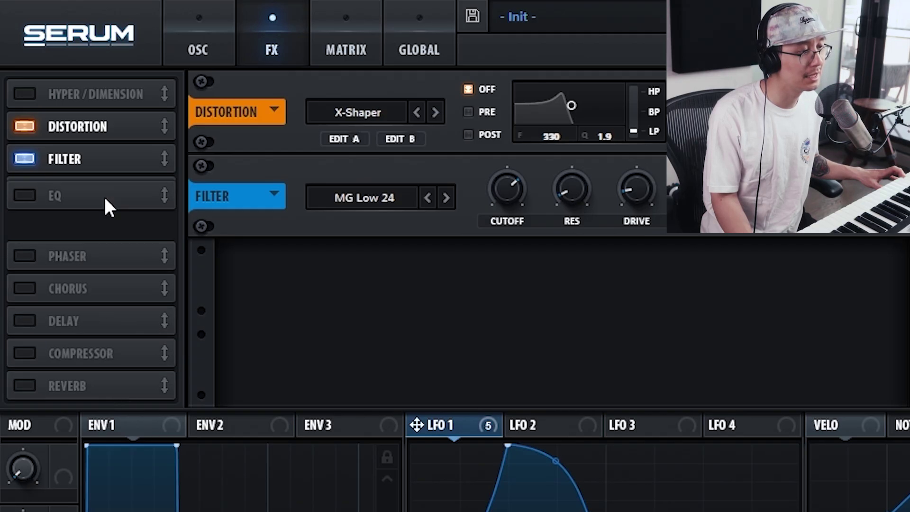
pyautogui.click(24, 191)
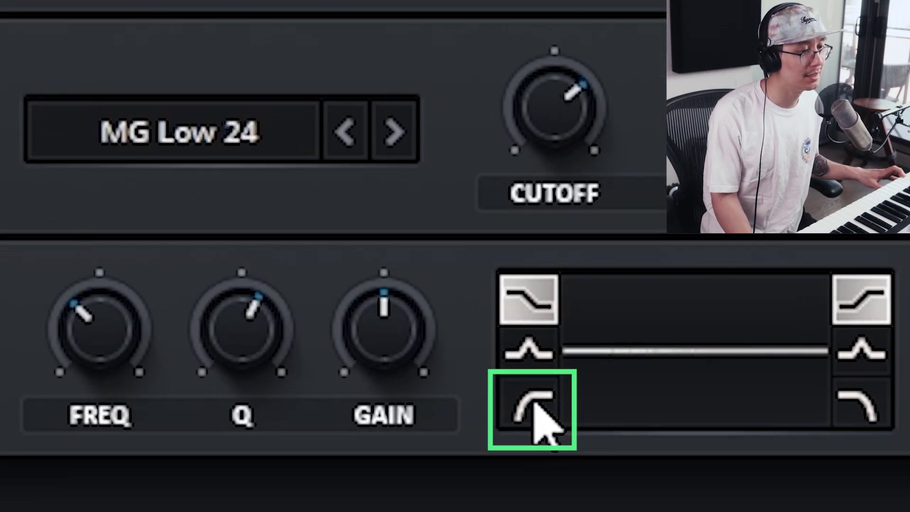
pyautogui.click(500, 301)
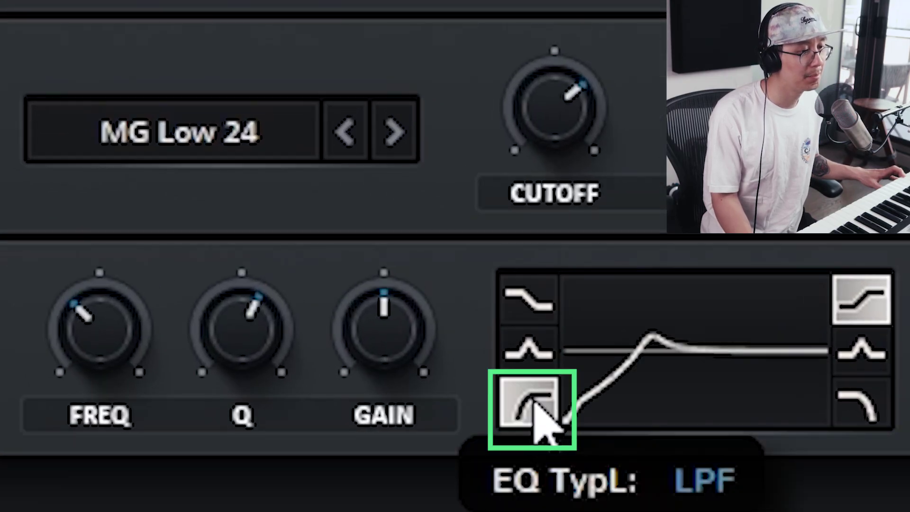
# Lower the Q of the EQ's low band to smooth out the bump in the low-cut curve.
pyautogui.moveTo(73, 338)
pyautogui.mouseDown()
pyautogui.moveTo(71, 417)
pyautogui.moveTo(68, 345)
pyautogui.mouseUp()
pyautogui.moveTo(244, 365); pyautogui.dragTo(223, 445)
pyautogui.doubleClick(253, 329)
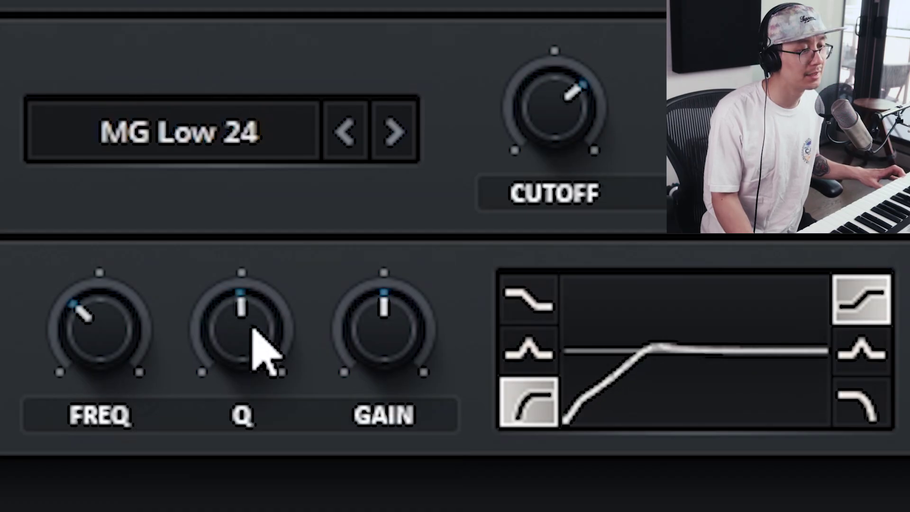
pyautogui.moveTo(253, 329); pyautogui.dragTo(258, 423)
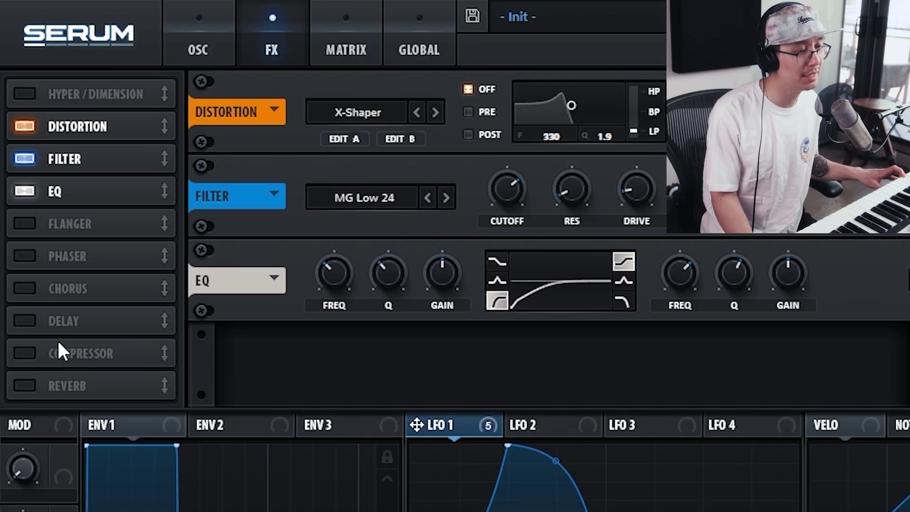
# Enable the delay, lower its mix and narrow its filter to a frequency of 796 and a Q of 0.8.
pyautogui.click(27, 324)
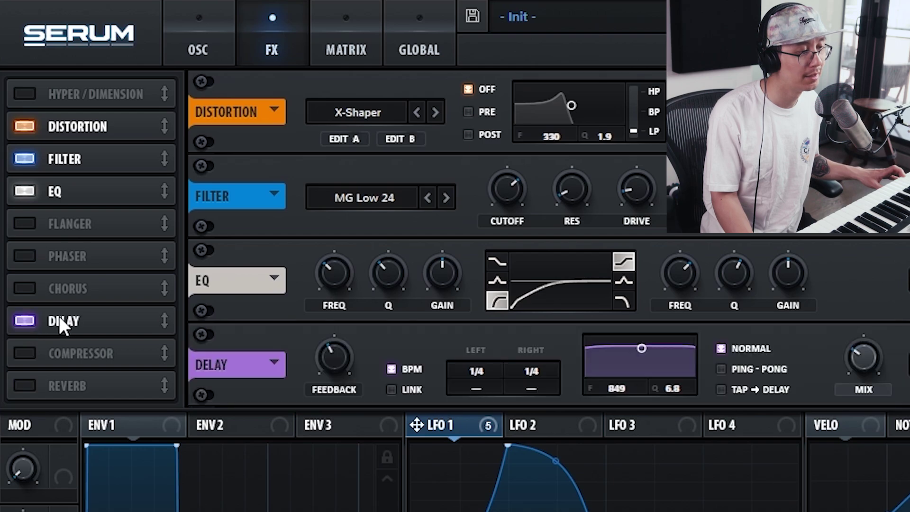
pyautogui.moveTo(871, 358); pyautogui.dragTo(873, 406)
pyautogui.moveTo(541, 447); pyautogui.dragTo(544, 477)
pyautogui.moveTo(520, 337); pyautogui.dragTo(531, 305)
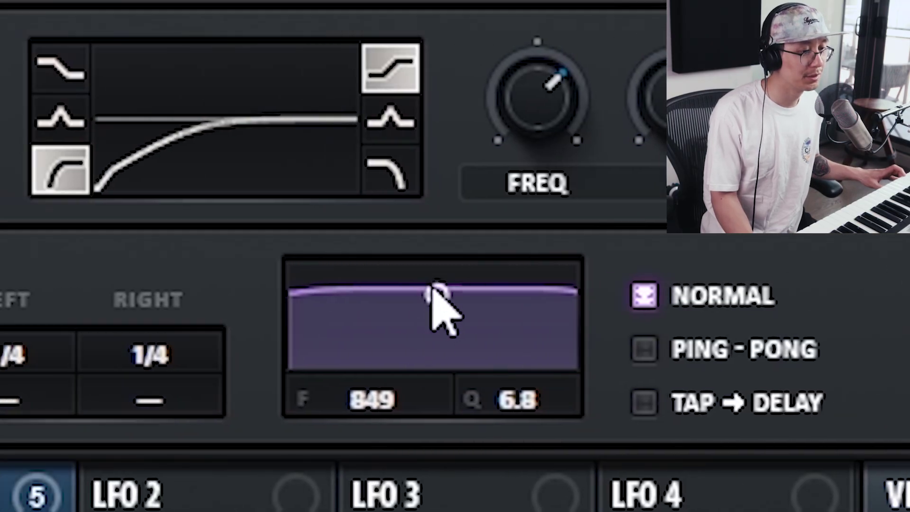
pyautogui.moveTo(433, 292); pyautogui.dragTo(440, 379)
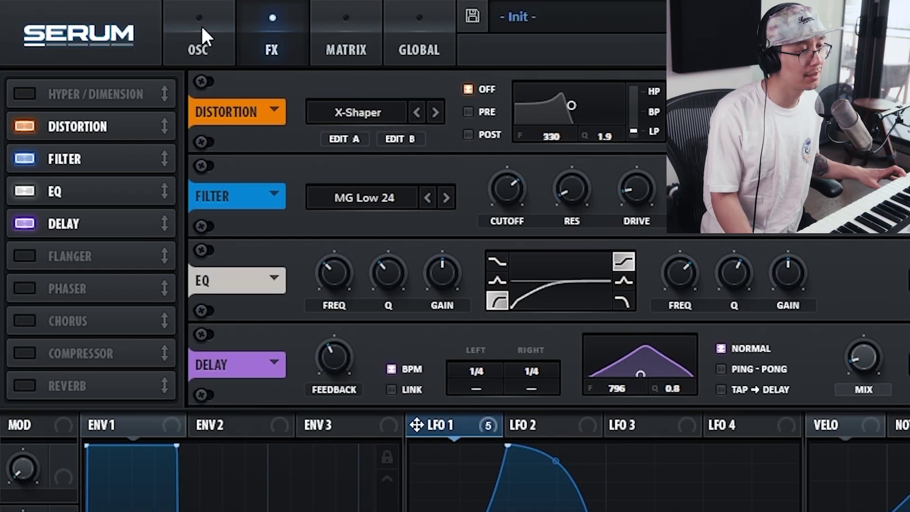
# Enable the sub oscillator with direct out and adjust its level.
pyautogui.click(203, 28)
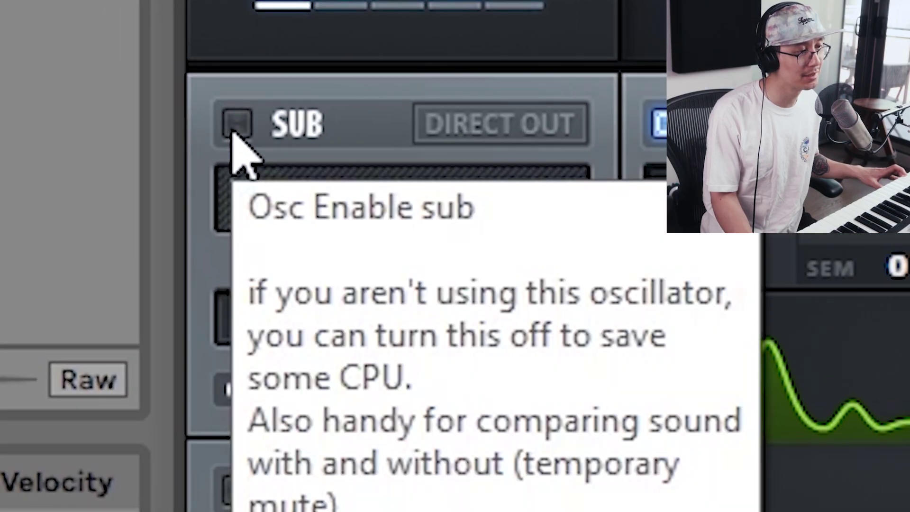
pyautogui.click(232, 131)
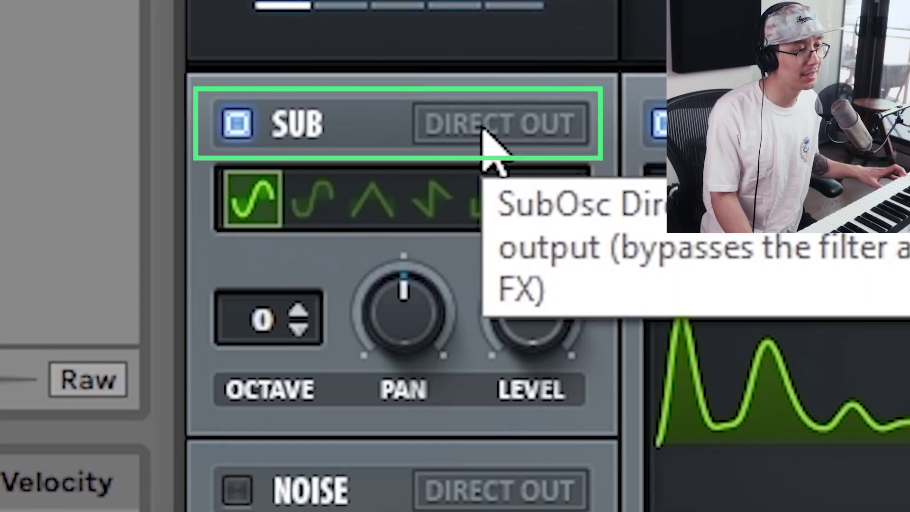
pyautogui.click(483, 129)
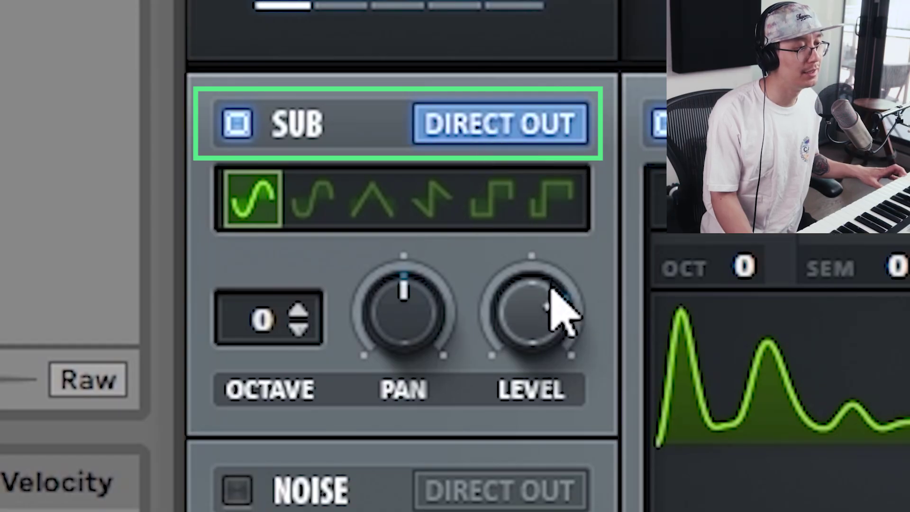
pyautogui.moveTo(544, 305); pyautogui.dragTo(556, 353)
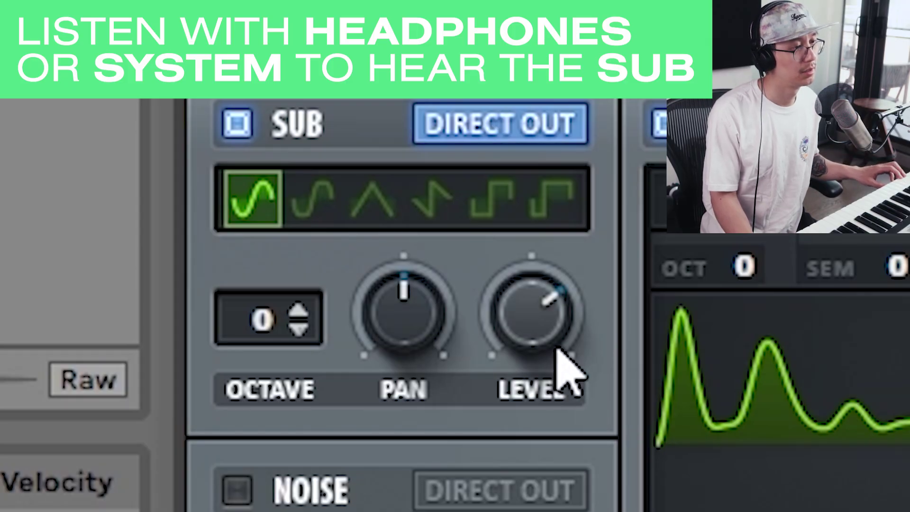
pyautogui.moveTo(536, 340); pyautogui.dragTo(536, 313)
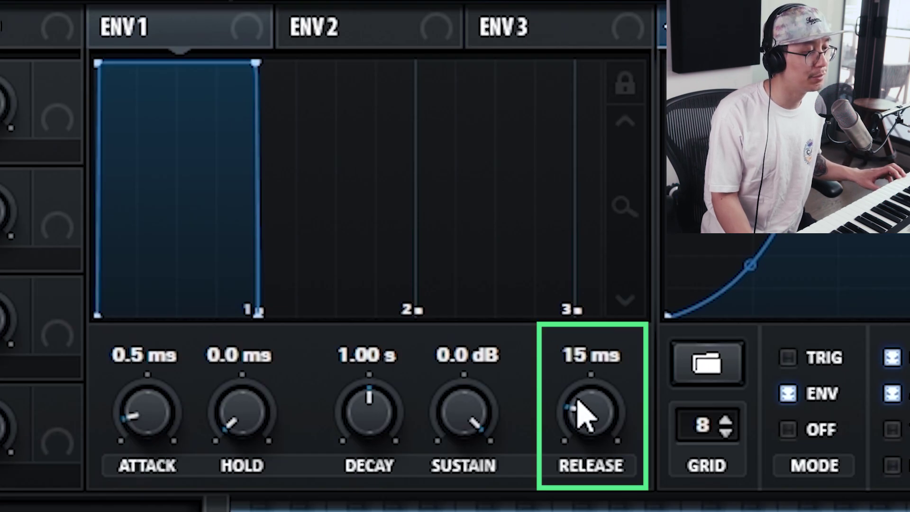
# Adjust envelope 1's release time and enable mono voicing for the patch.
pyautogui.moveTo(580, 409)
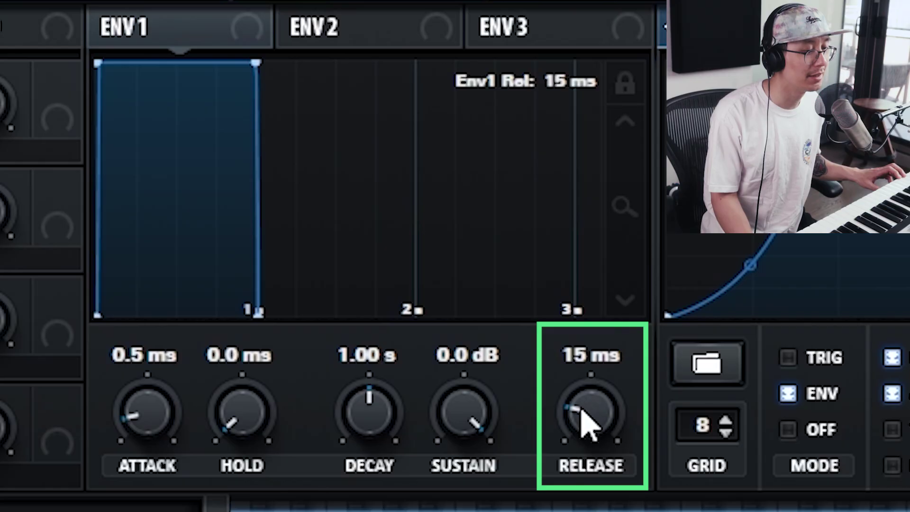
pyautogui.moveTo(583, 413)
pyautogui.mouseDown()
pyautogui.moveTo(595, 398)
pyautogui.moveTo(592, 417)
pyautogui.mouseUp()
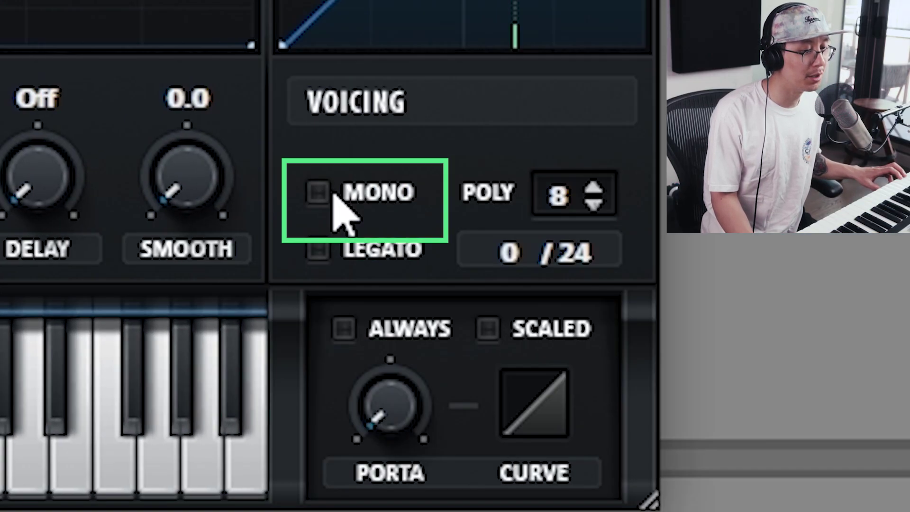
pyautogui.click(339, 185)
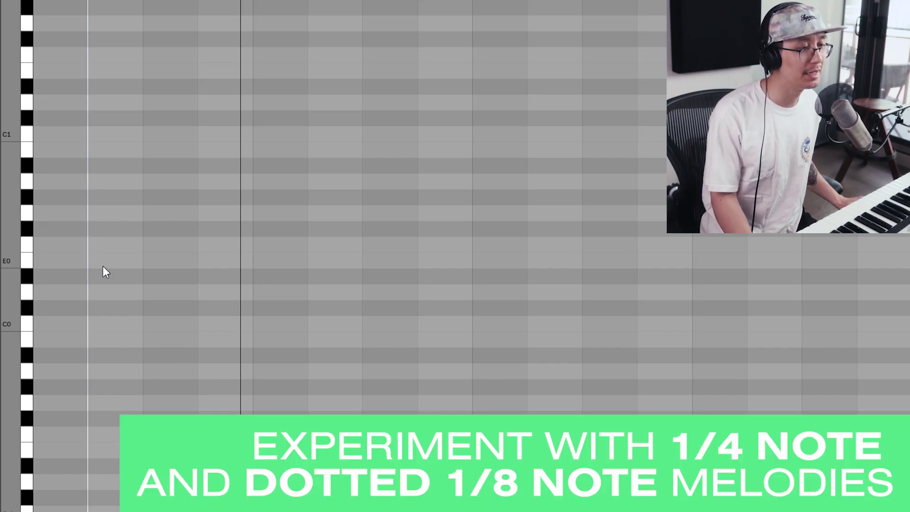
# Draw a quarter-note melody from beat 1.2 with five E0 notes, a G0 and a D#0, and play it.
pyautogui.hotkey('ctrl', '1')
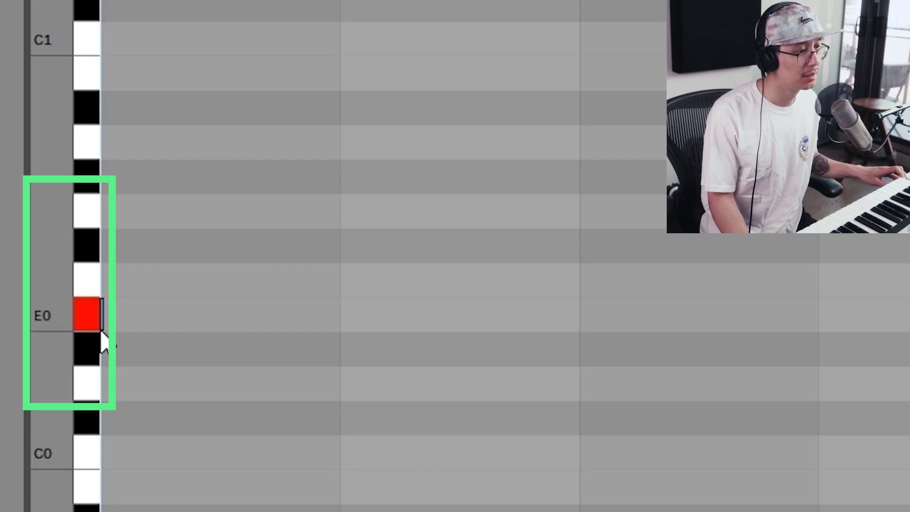
pyautogui.press('b')
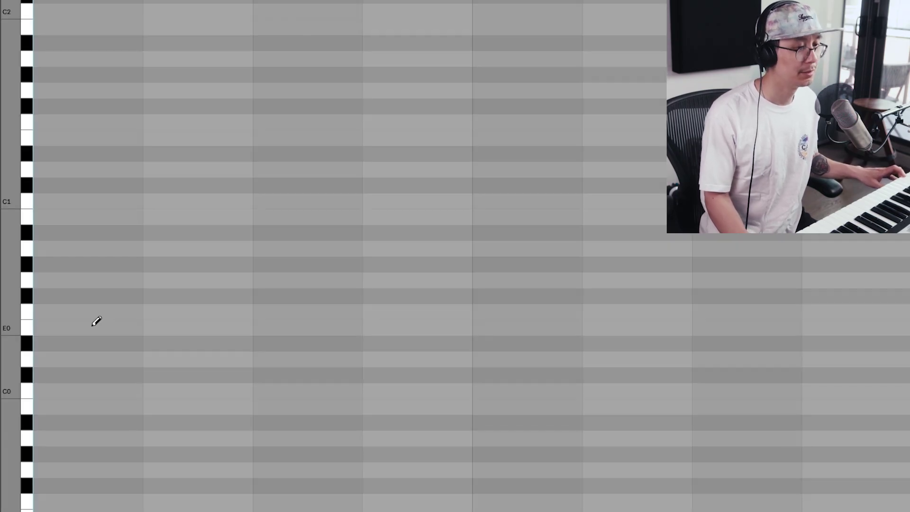
pyautogui.moveTo(173, 324); pyautogui.dragTo(644, 327)
pyautogui.click(718, 280)
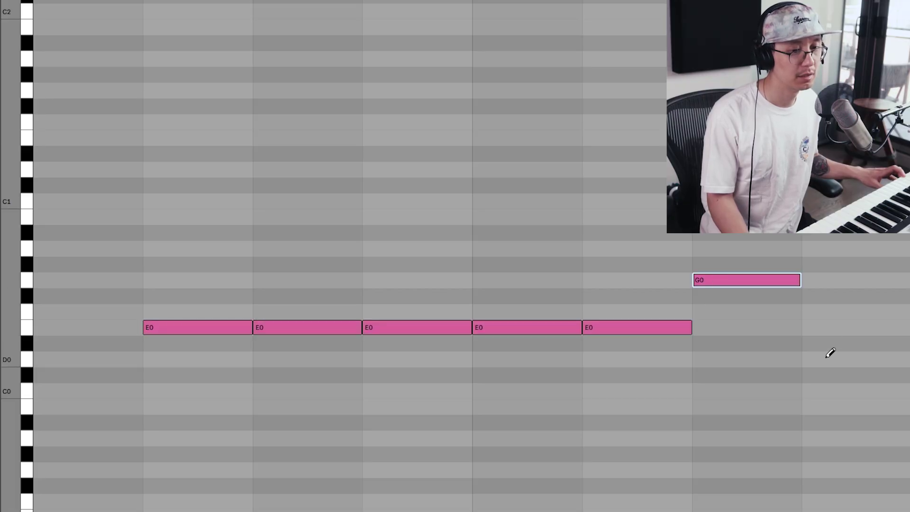
pyautogui.click(829, 343)
pyautogui.press('space')
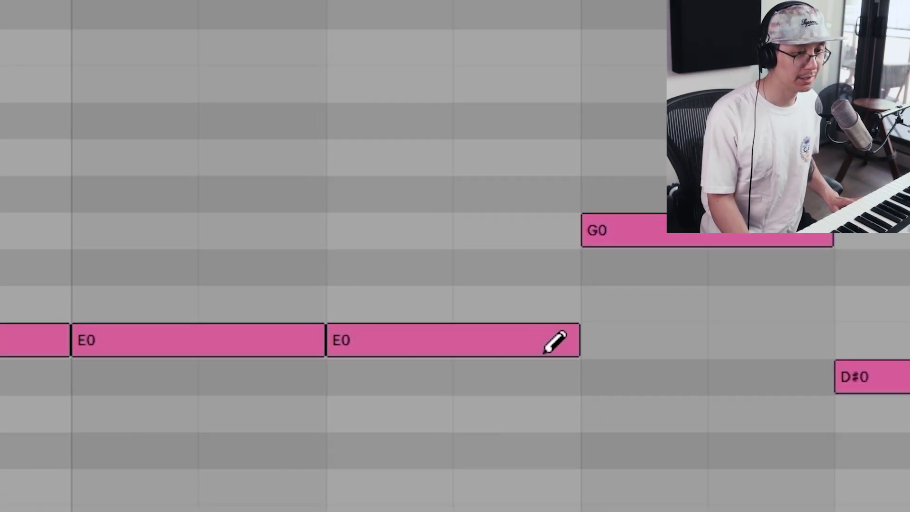
# Vary the melody by splitting the fifth E0 into two eighth notes and shifting notes after the first to B0, F#0 and F0.
pyautogui.click(670, 328)
pyautogui.click(667, 328)
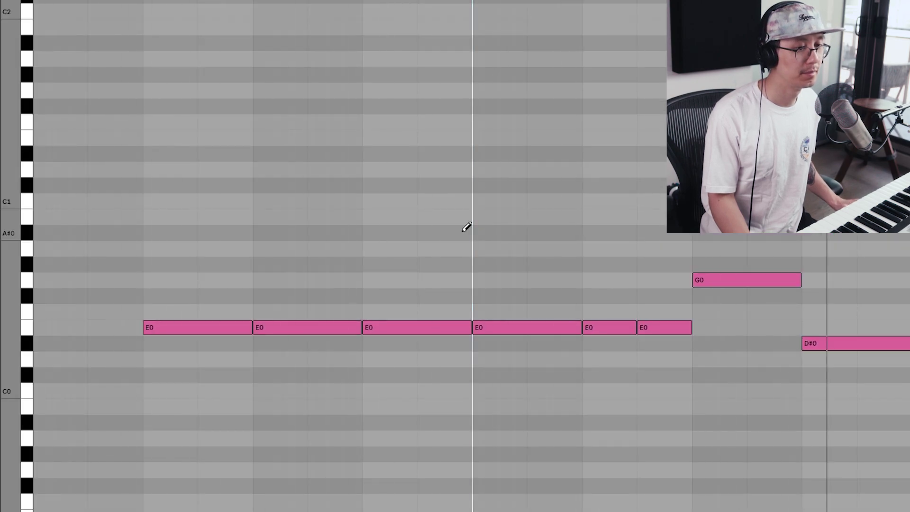
pyautogui.click(306, 333)
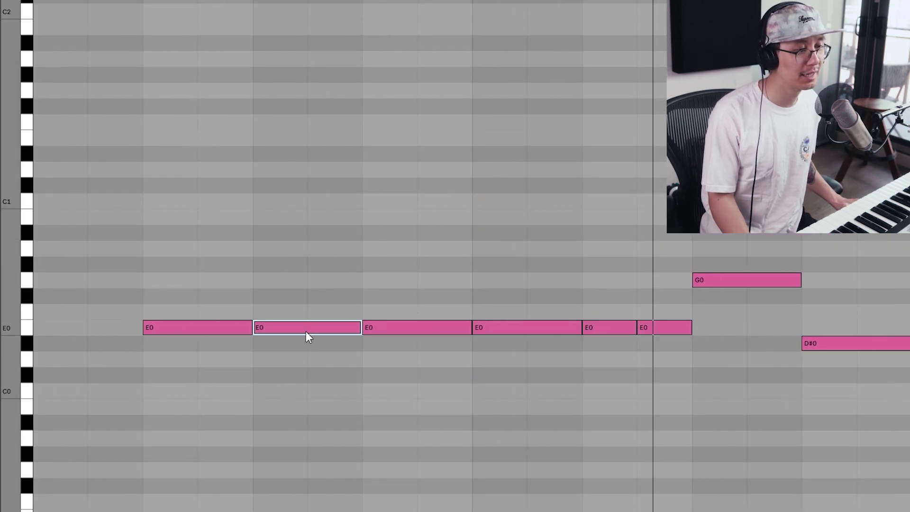
pyautogui.moveTo(306, 330); pyautogui.dragTo(308, 212)
pyautogui.moveTo(386, 331); pyautogui.dragTo(391, 251)
pyautogui.press('Up')
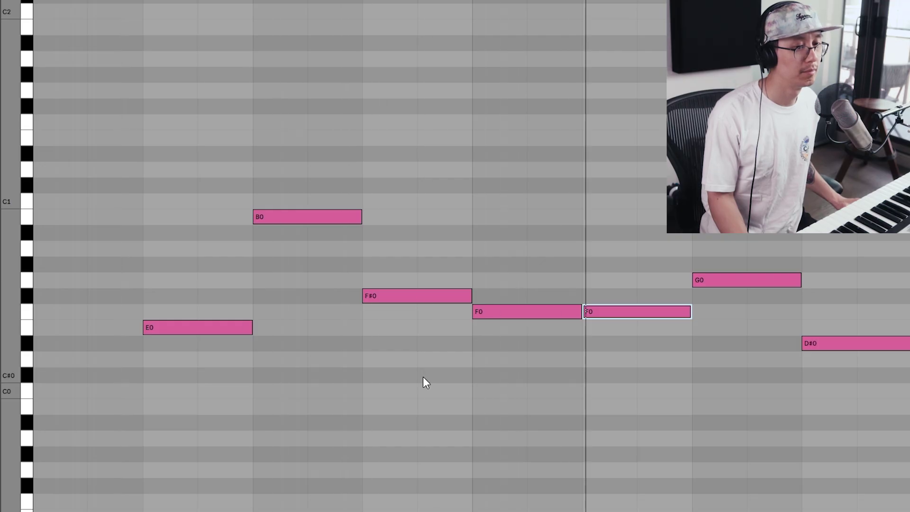
# Build a dotted-eighth bass line from beat 1.2 with four E0 notes followed by four F0 notes.
pyautogui.click(371, 429)
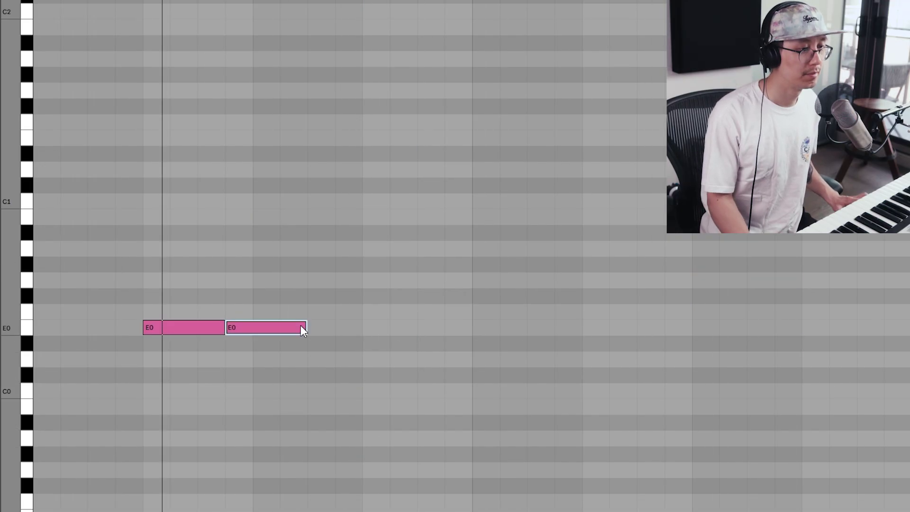
pyautogui.hotkey('ctrl', 'd')
pyautogui.hotkey('ctrl', 'd')
pyautogui.moveTo(455, 329); pyautogui.dragTo(522, 306)
pyautogui.hotkey('ctrl', 'd')
pyautogui.hotkey('ctrl', 'd')
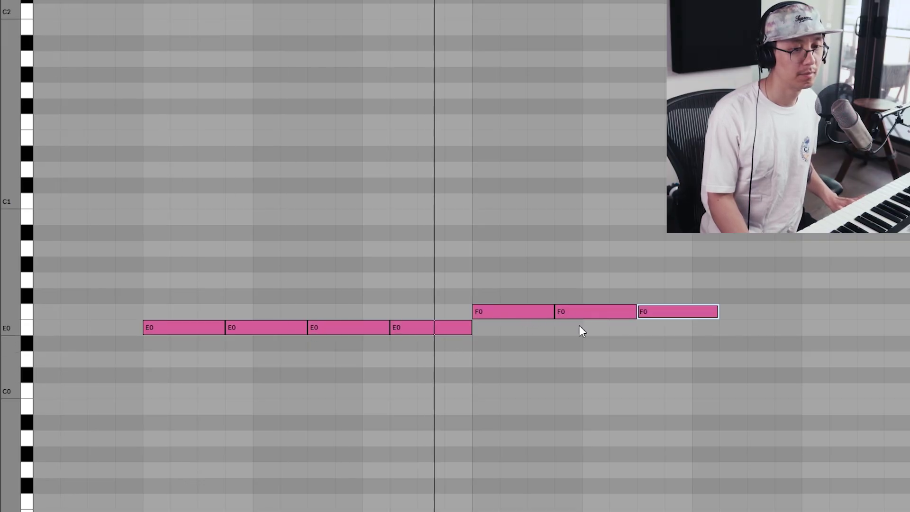
pyautogui.hotkey('ctrl', 'd')
# Add a B0 note after the run by copying the last F0 upward, and play the line.
pyautogui.moveTo(763, 310); pyautogui.dragTo(849, 260)
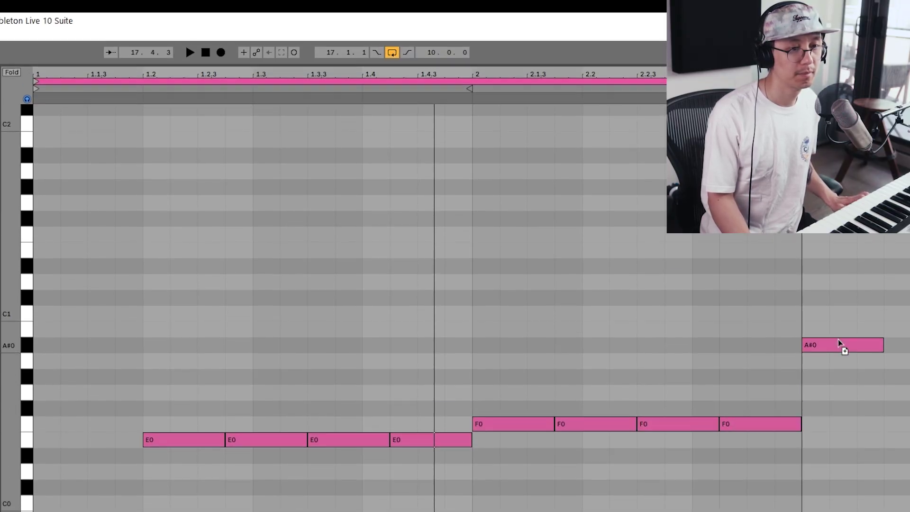
pyautogui.moveTo(837, 339)
pyautogui.mouseDown()
pyautogui.moveTo(839, 314)
pyautogui.moveTo(840, 332)
pyautogui.mouseUp()
pyautogui.click(187, 47)
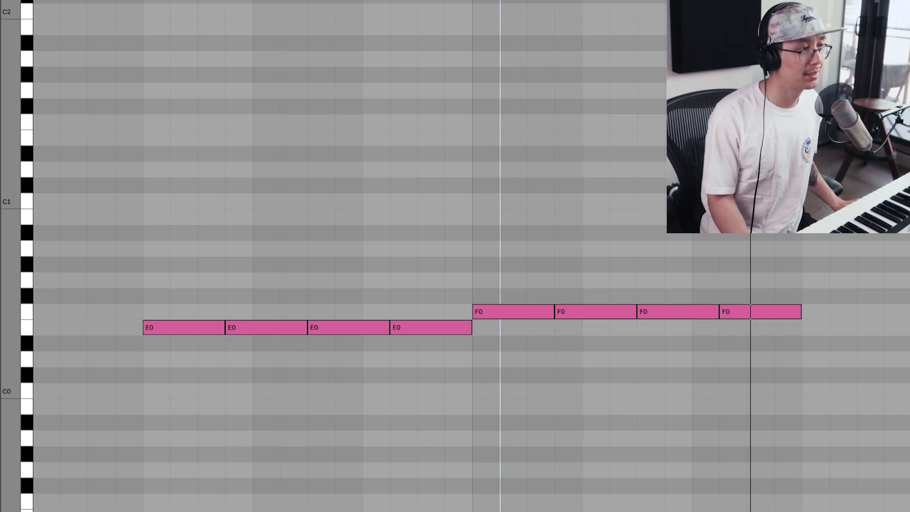
# Move the B0 note that ends the repeated phrase down to D#0 and play back the melody.
pyautogui.press('-')
pyautogui.doubleClick(879, 214)
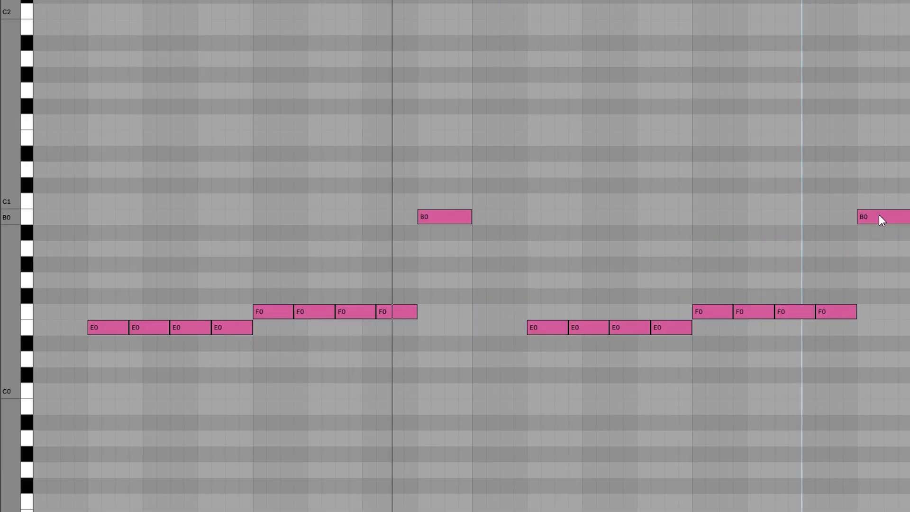
pyautogui.moveTo(878, 214); pyautogui.dragTo(884, 343)
pyautogui.click(596, 220)
pyautogui.press('space')
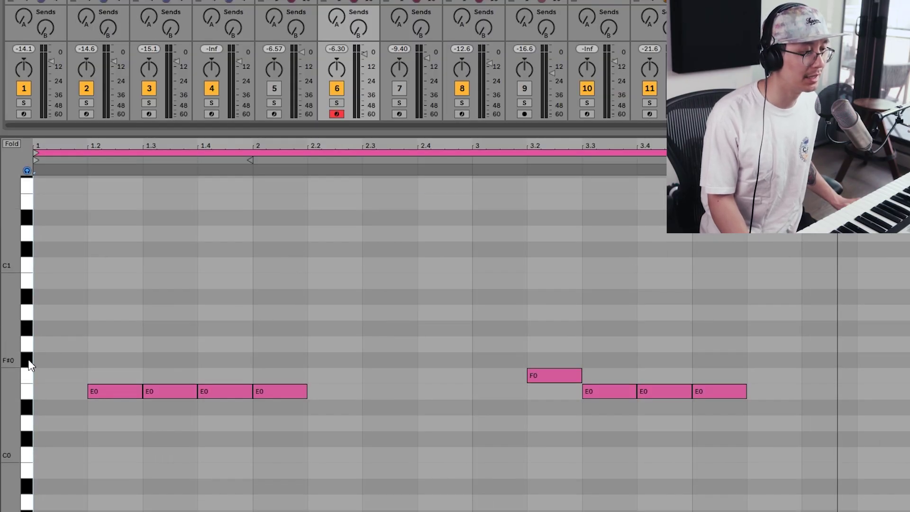
# Activate track 7 and play it together with the bass melody.
pyautogui.click(403, 87)
pyautogui.press('space')
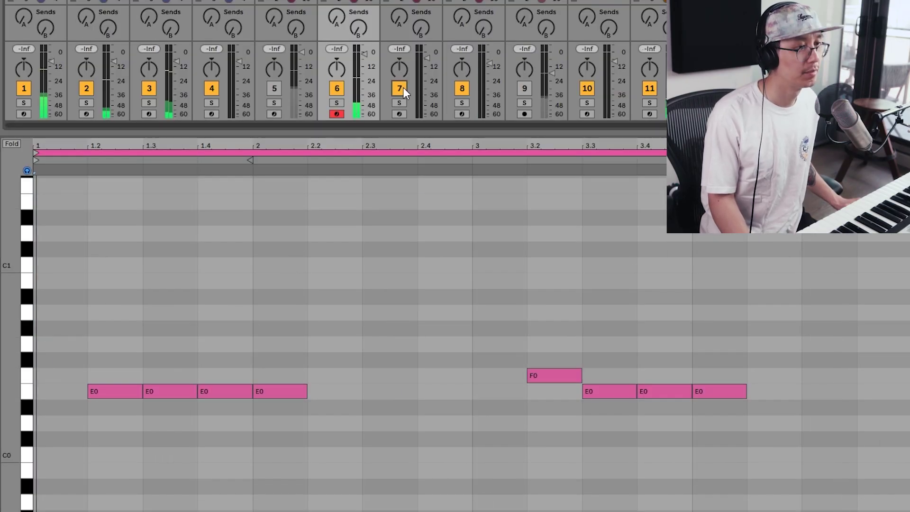